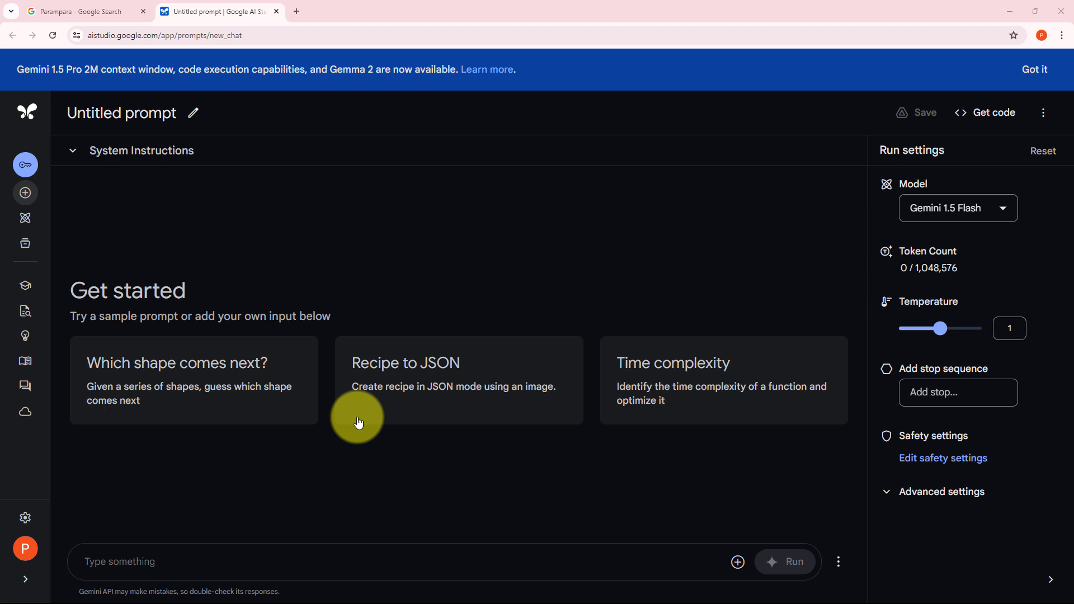
- Open the Pabbly Connect website, pabbly.com/connect, in a new browser tab
{"action": "key", "text": "ctrl+shift+Tab"}
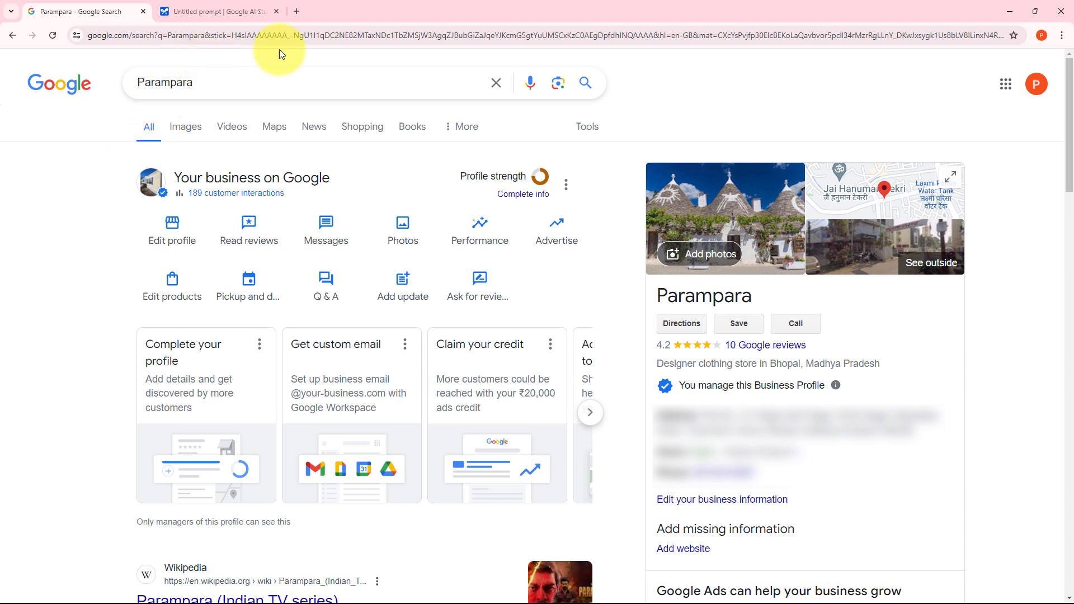
{"action": "left_click", "coordinate": [299, 12]}
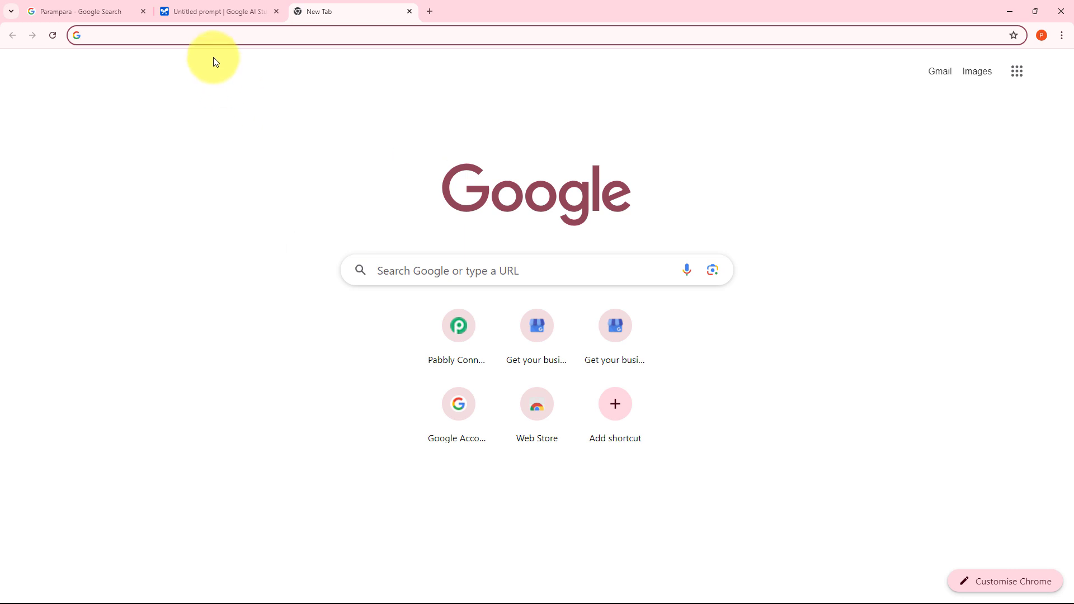
{"action": "type", "text": "pabbly.c"}
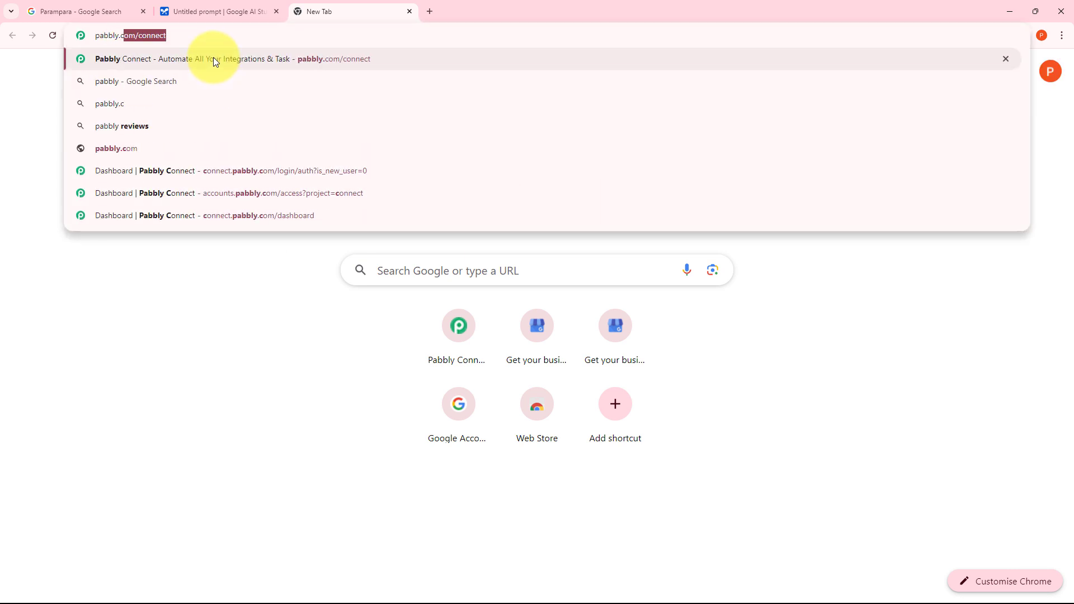
{"action": "left_click", "coordinate": [214, 58]}
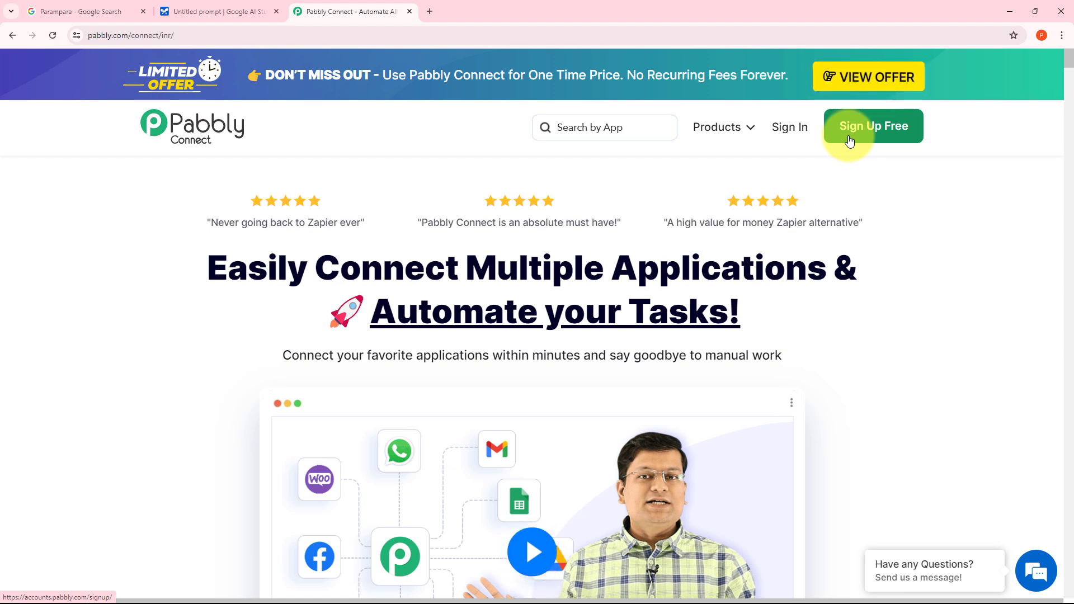
- Sign in to Pabbly and access the Pabbly Connect dashboard from the list of Pabbly apps
{"action": "left_click", "coordinate": [797, 136]}
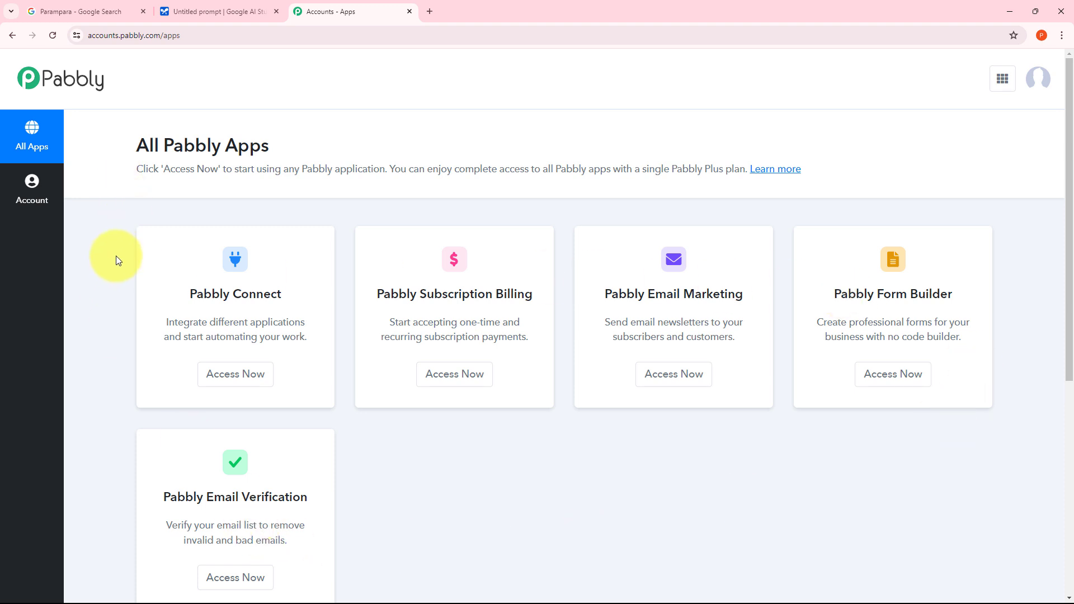
{"action": "scroll", "coordinate": [116, 256], "scroll_direction": "down", "scroll_amount": 1}
{"action": "left_click_drag", "start_coordinate": [189, 236], "coordinate": [284, 239]}
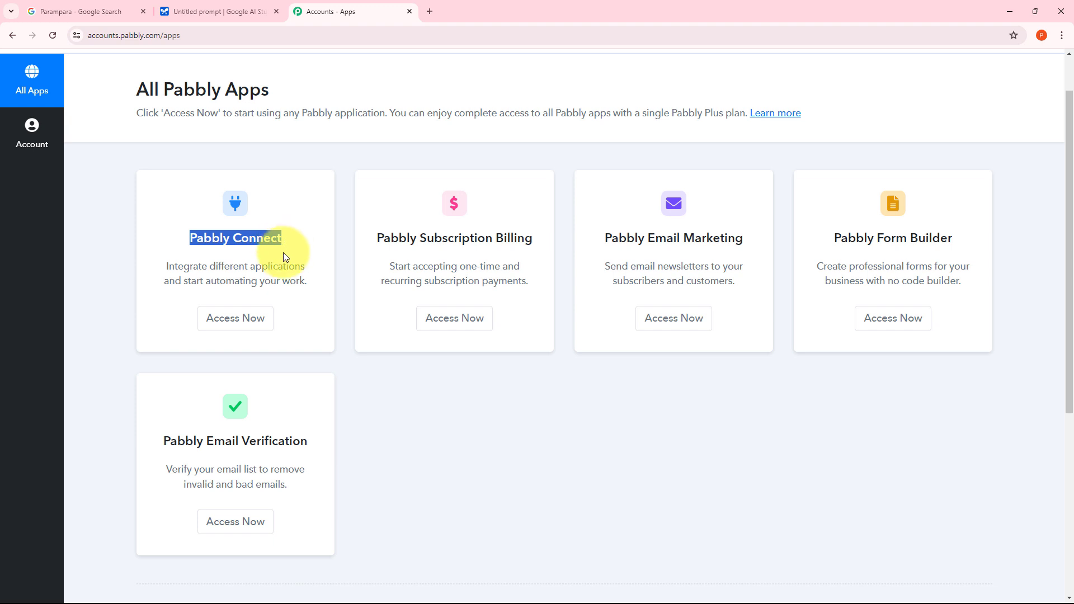
{"action": "left_click", "coordinate": [242, 323]}
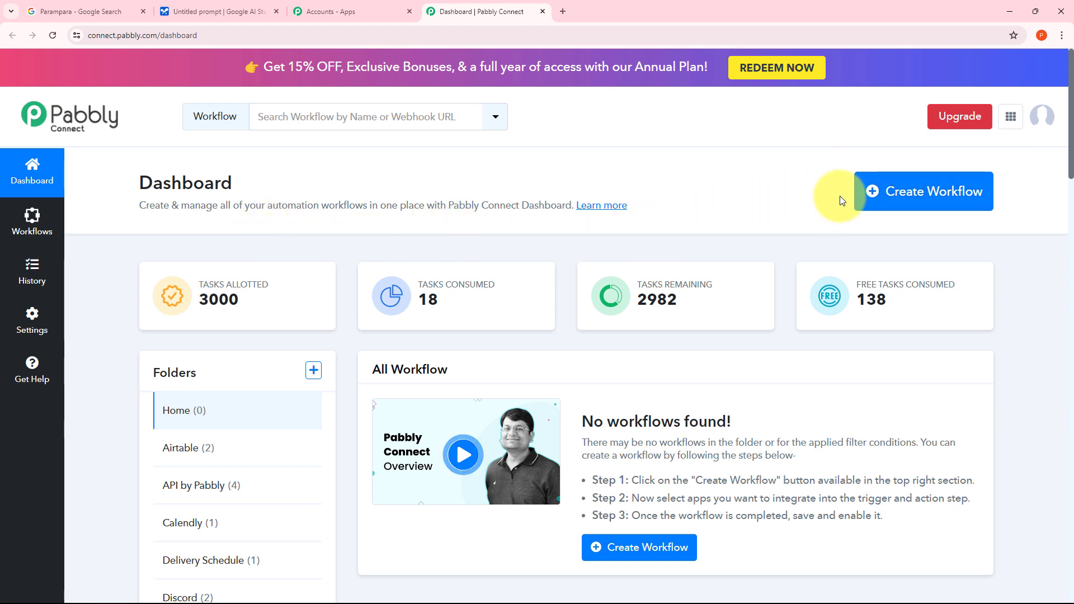
- Create a workflow named "Auto-Reply to Google Business Profile Reviews with Google Gen..." in the Google Generative AI folder
{"action": "left_click", "coordinate": [901, 198]}
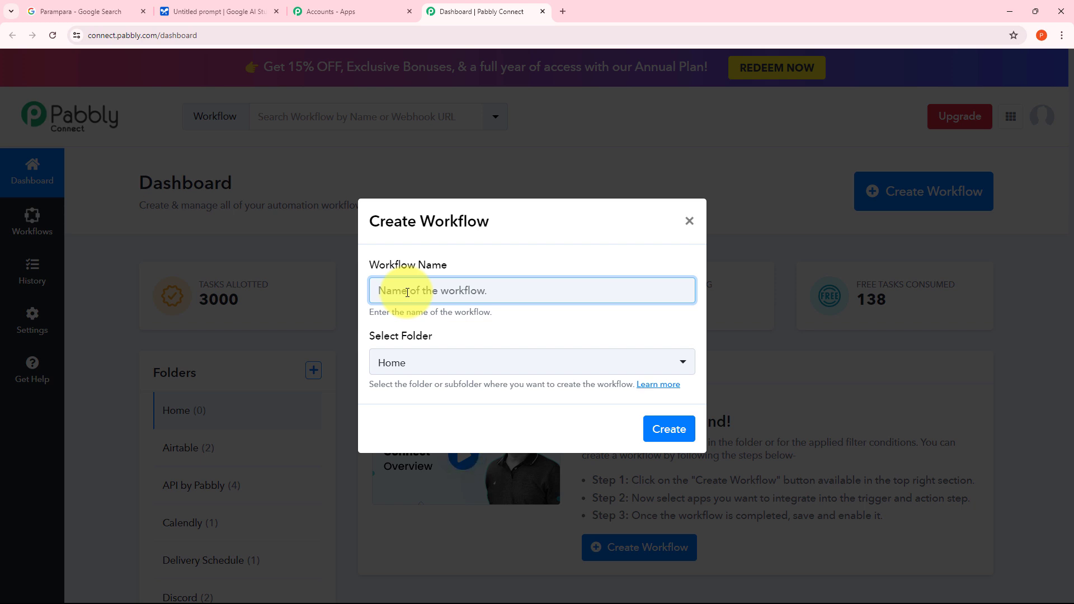
{"action": "key", "text": "ctrl+v"}
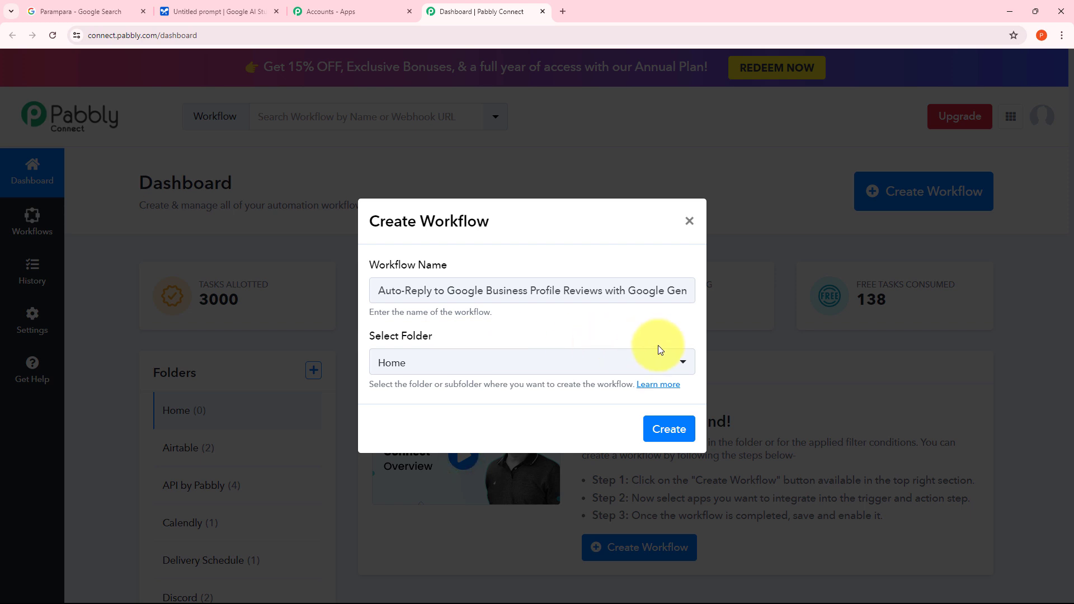
{"action": "left_click", "coordinate": [618, 370]}
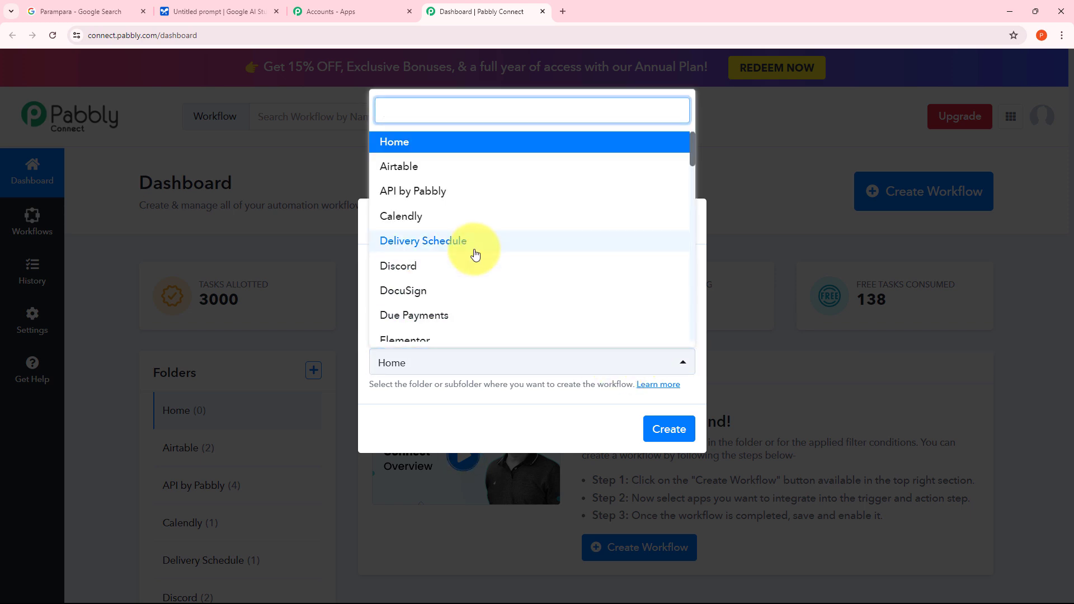
{"action": "scroll", "coordinate": [475, 251], "scroll_direction": "down", "scroll_amount": 2}
{"action": "scroll", "coordinate": [475, 253], "scroll_direction": "down", "scroll_amount": 5}
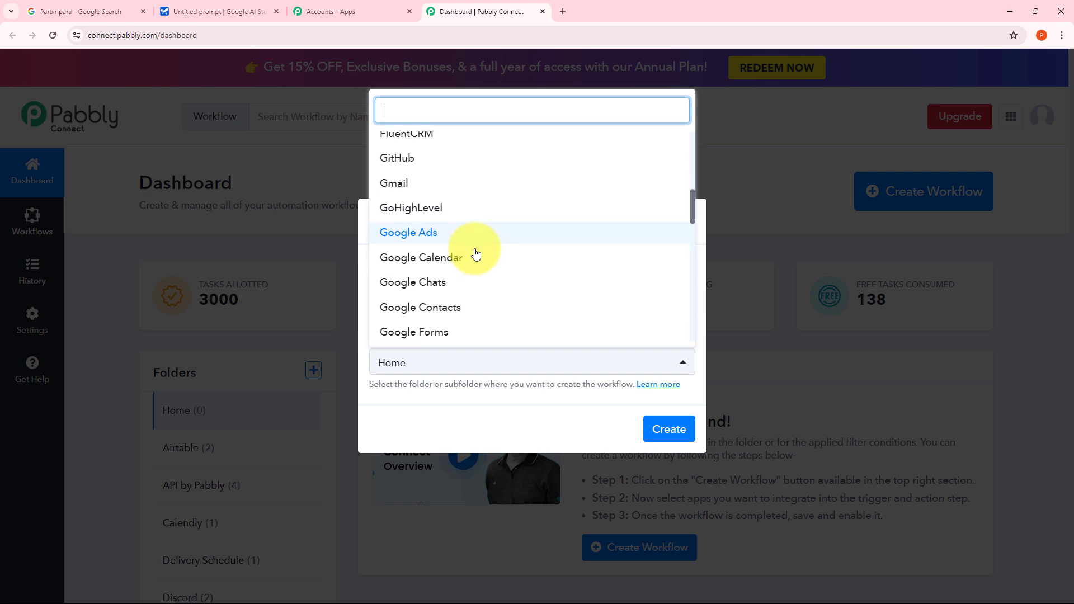
{"action": "scroll", "coordinate": [475, 252], "scroll_direction": "down", "scroll_amount": 1}
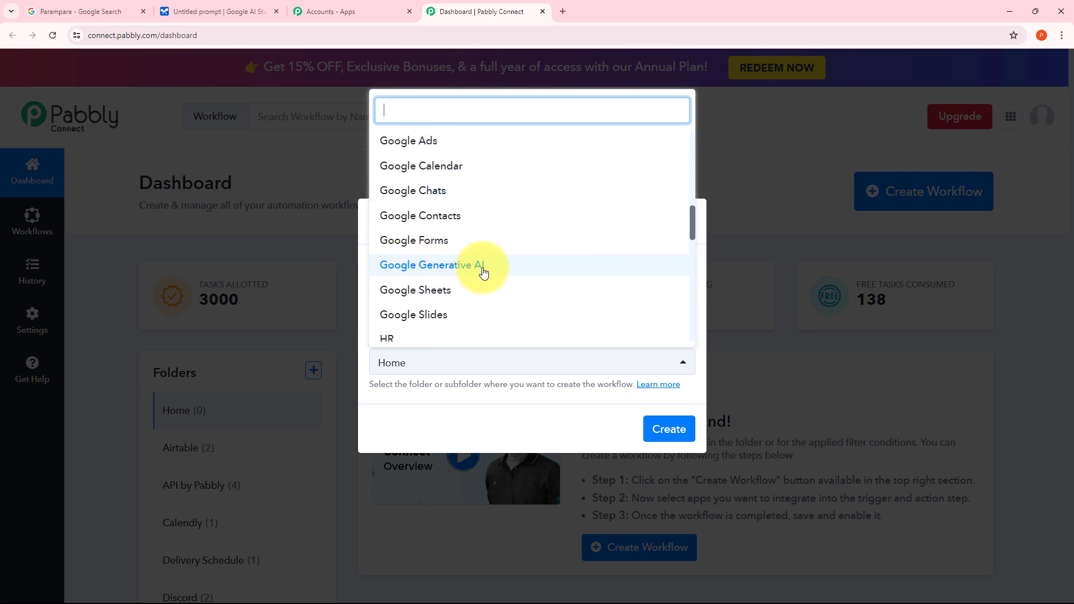
{"action": "left_click", "coordinate": [431, 264]}
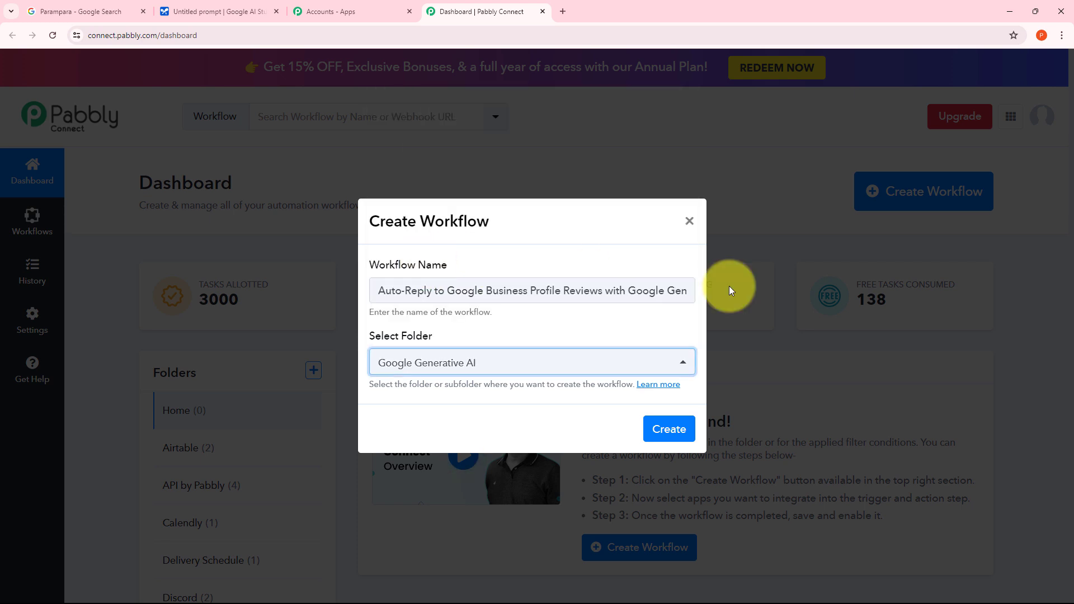
{"action": "left_click", "coordinate": [669, 431]}
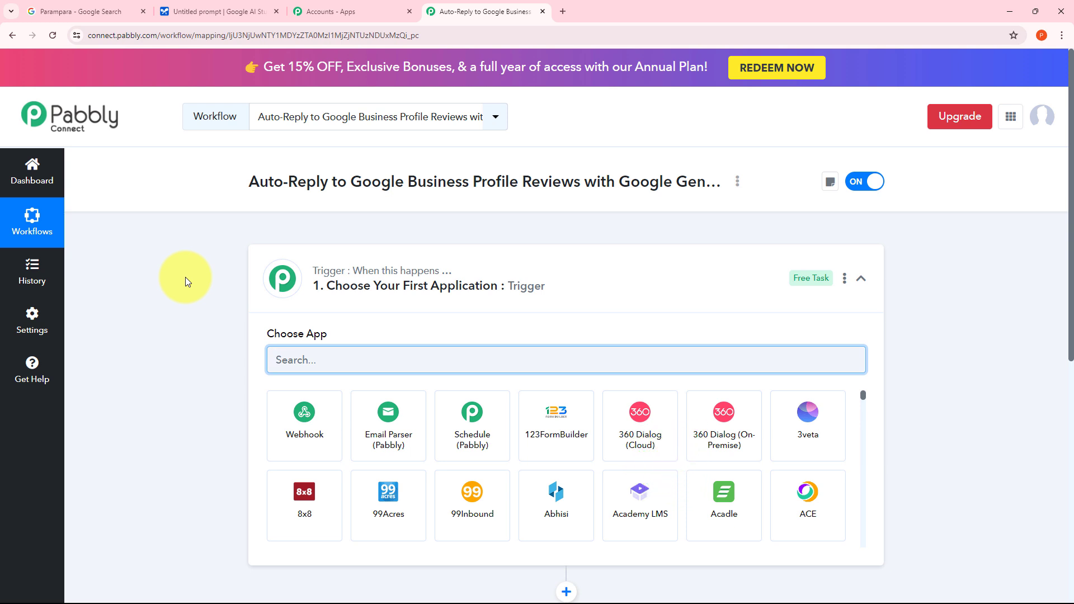
- Set the workflow trigger to the Google Business Profile app with the New Review event
{"action": "scroll", "coordinate": [185, 277], "scroll_direction": "down", "scroll_amount": 3}
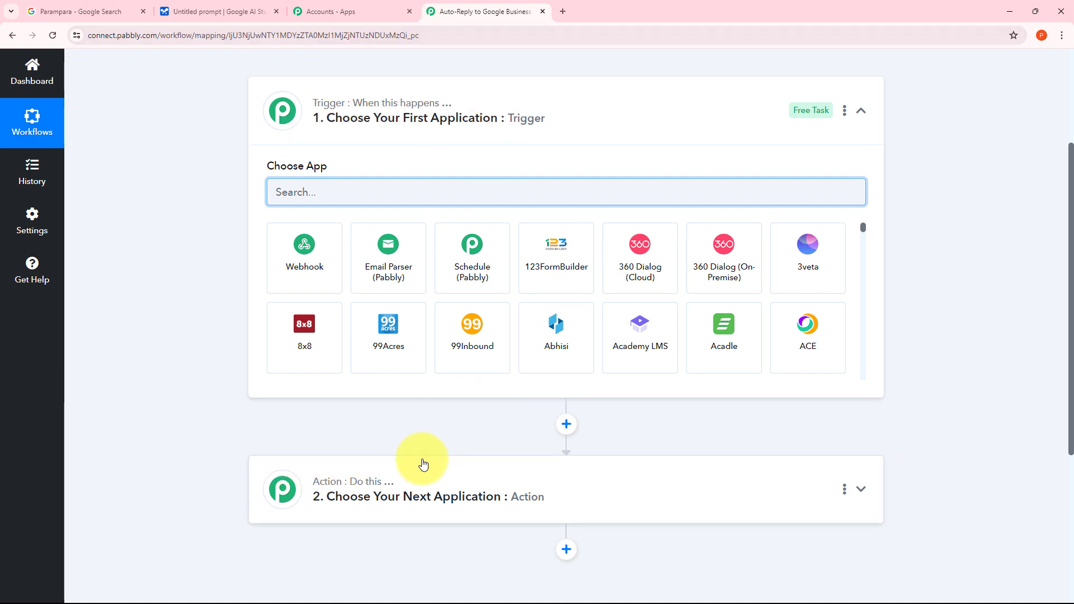
{"action": "mouse_move", "coordinate": [347, 108]}
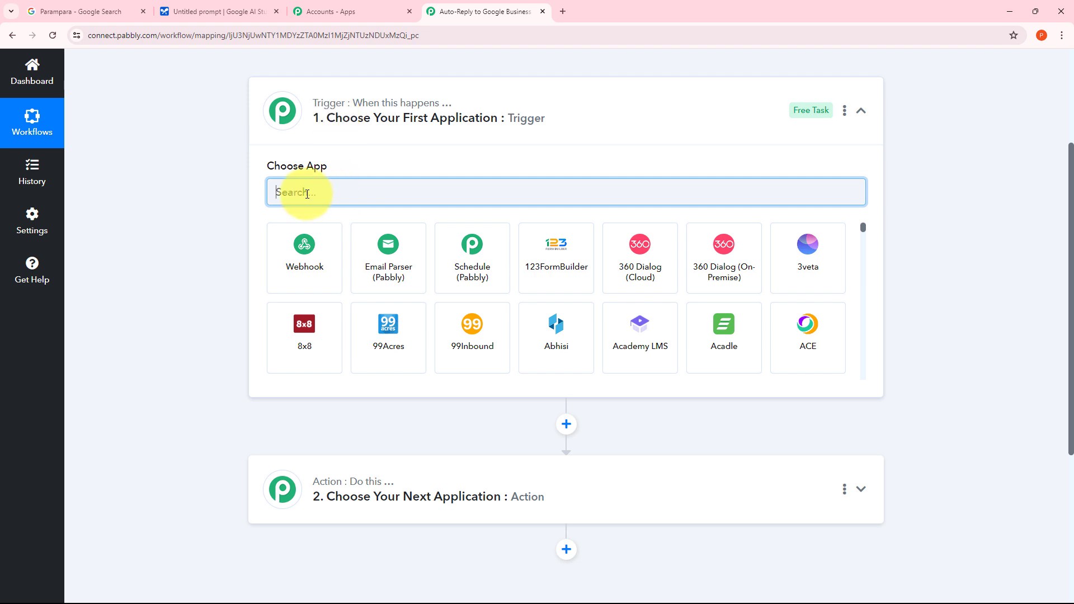
{"action": "type", "text": "Goo"}
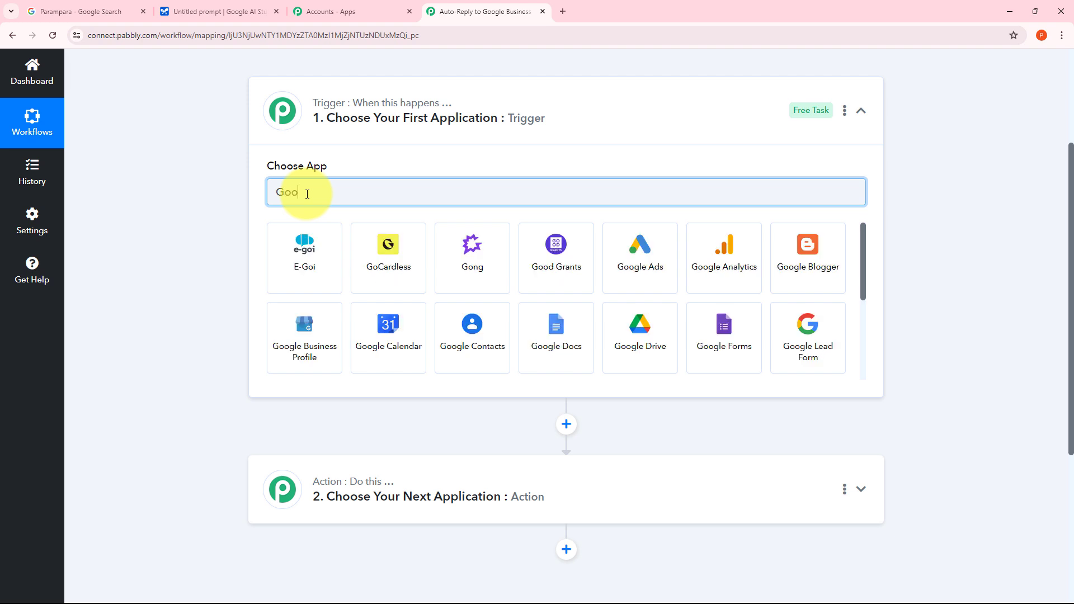
{"action": "type", "text": "gle Business"}
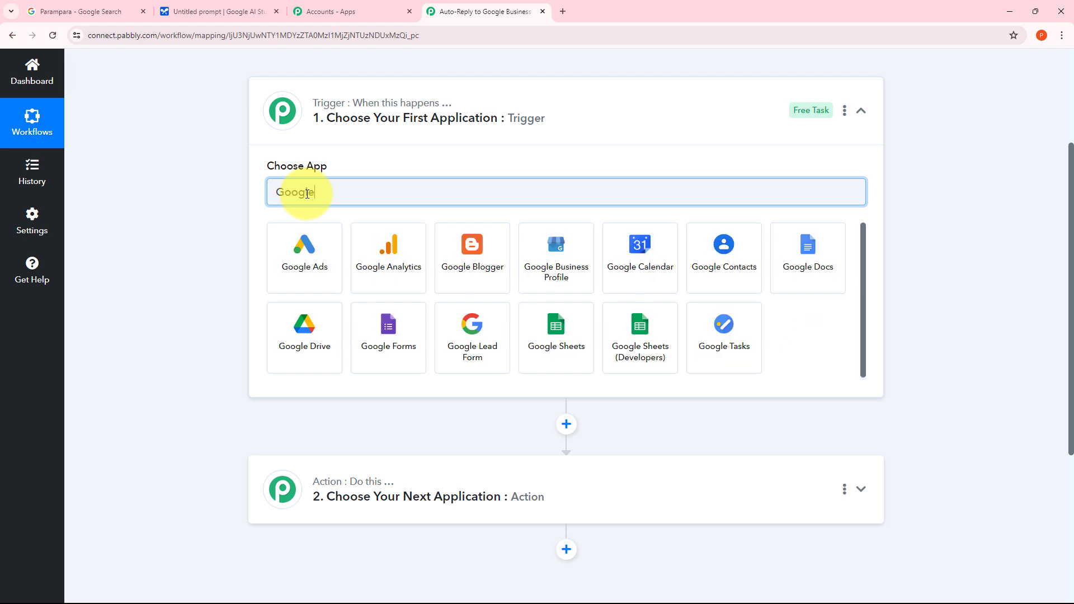
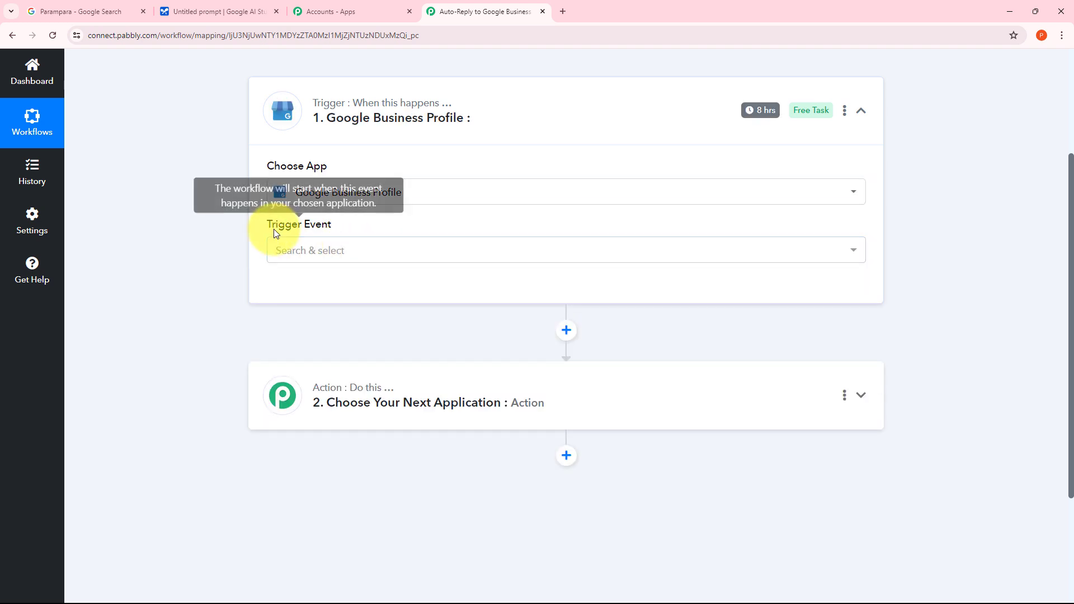
{"action": "left_click", "coordinate": [719, 248]}
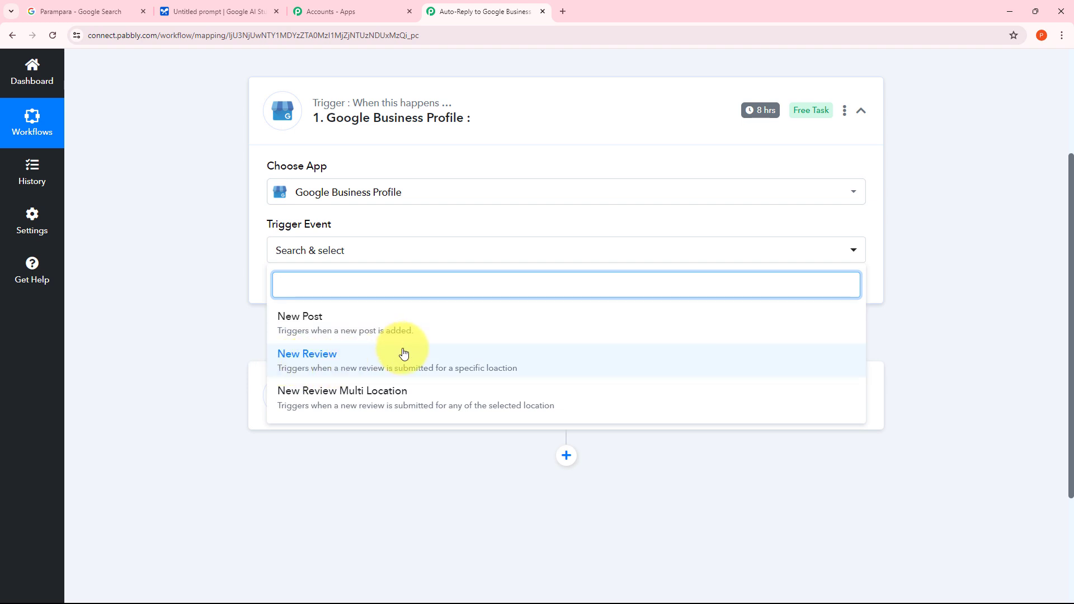
{"action": "left_click", "coordinate": [327, 359]}
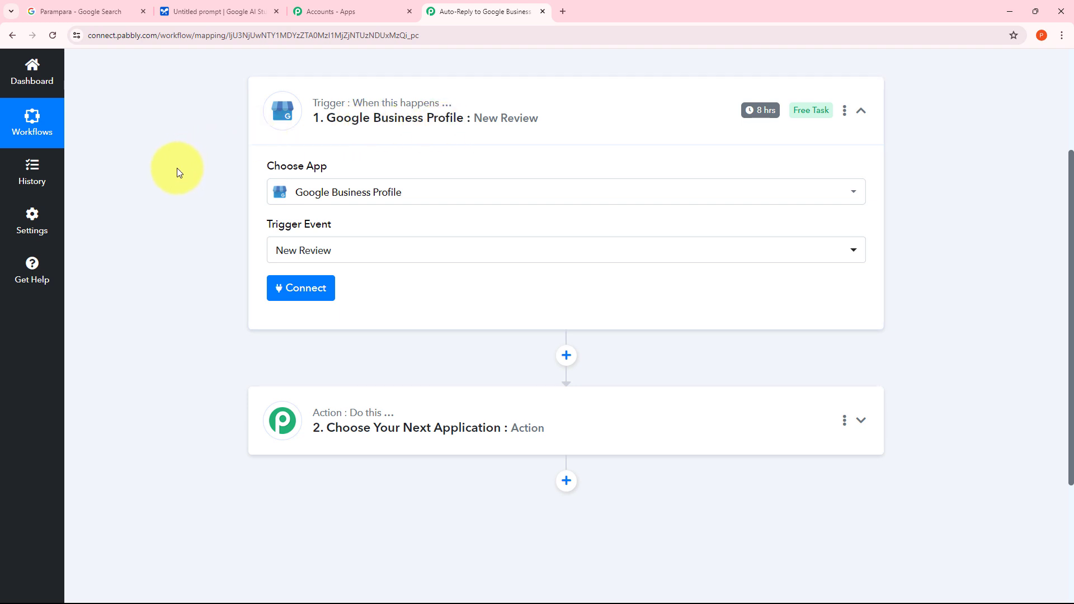
- Add a new Google Business Profile connection to the trigger and authorize it by signing in with Google
{"action": "left_click", "coordinate": [288, 293]}
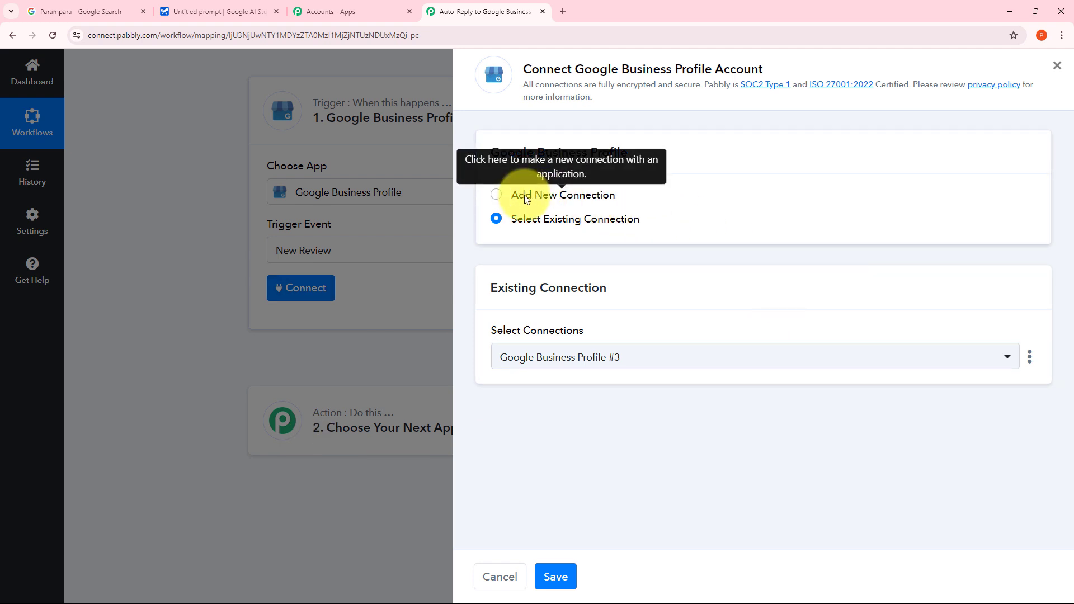
{"action": "left_click", "coordinate": [521, 195]}
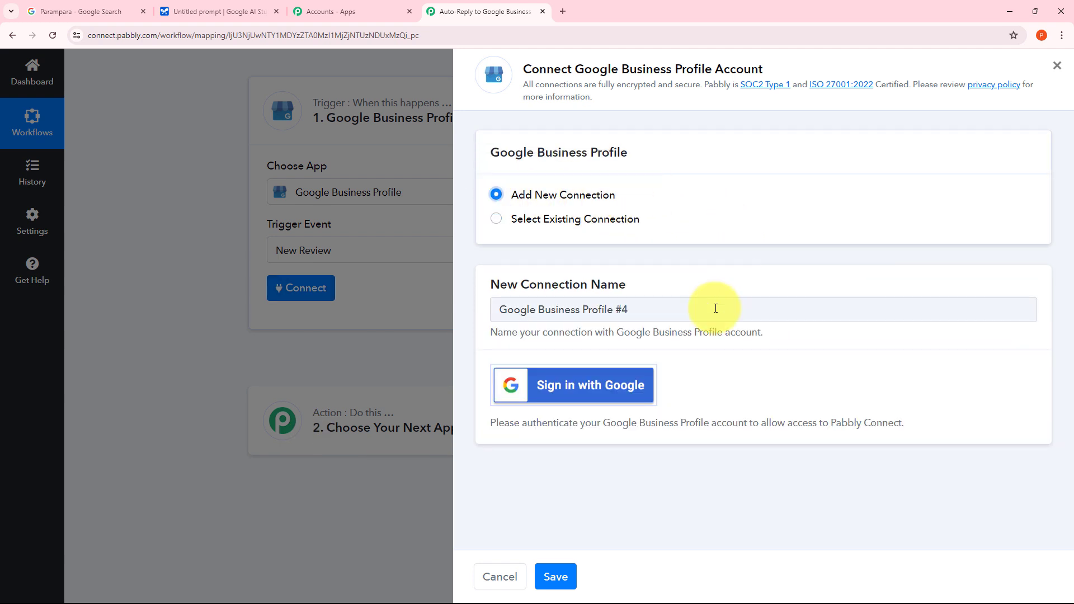
{"action": "left_click", "coordinate": [596, 371]}
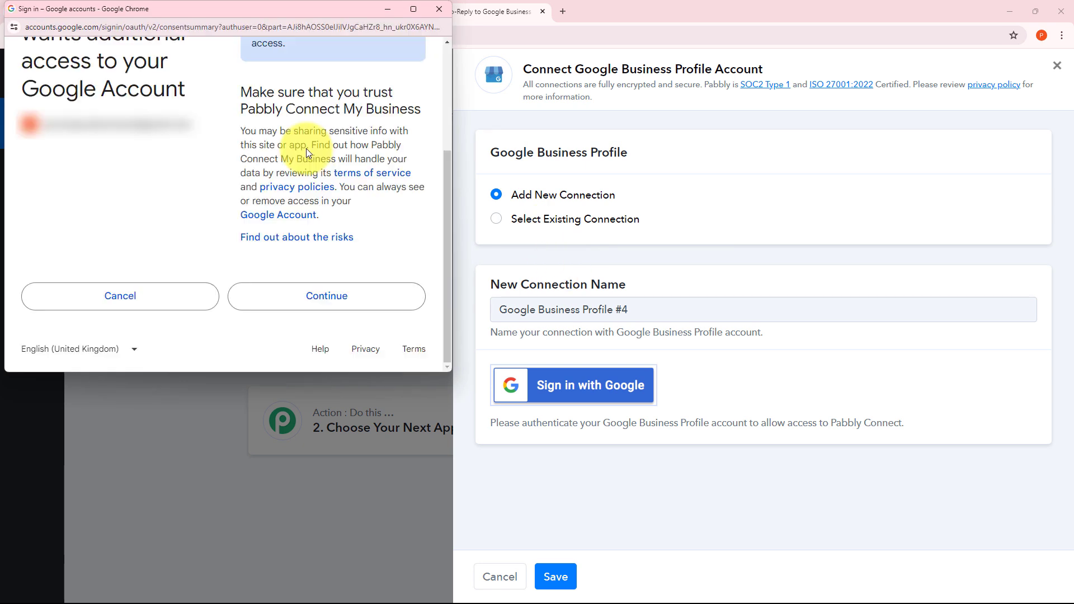
{"action": "left_click", "coordinate": [322, 298]}
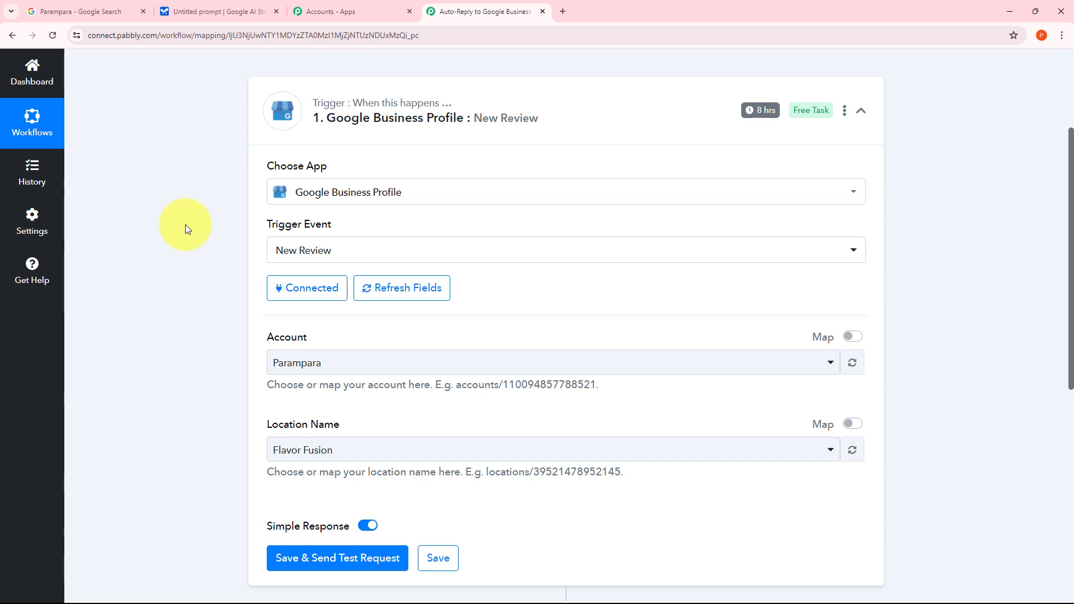
- Set both the trigger's account and its location name to Parampara
{"action": "scroll", "coordinate": [146, 241], "scroll_direction": "down", "scroll_amount": 1}
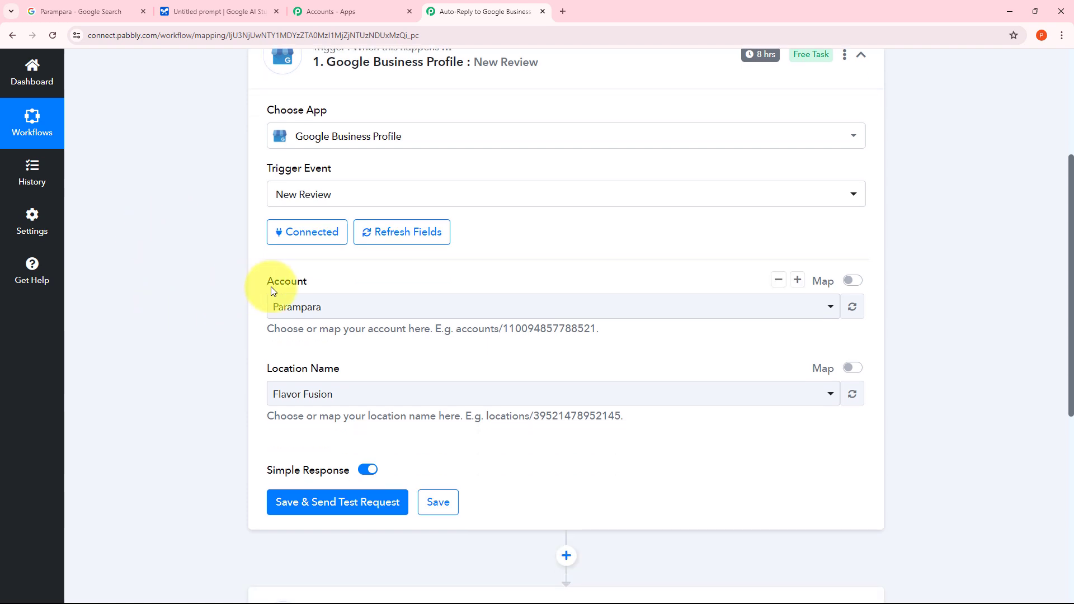
{"action": "left_click", "coordinate": [344, 307]}
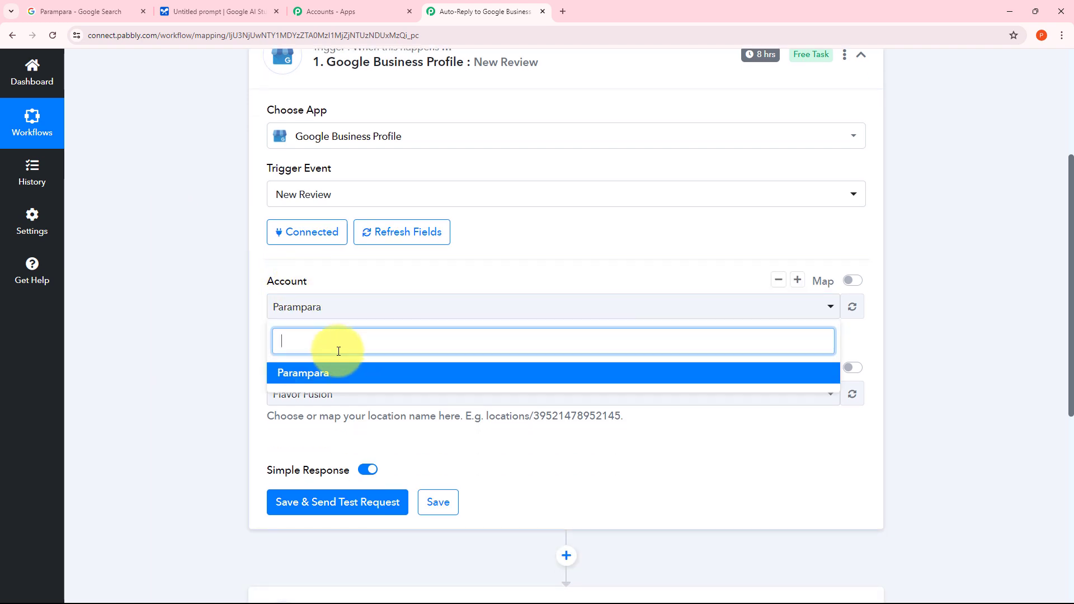
{"action": "left_click", "coordinate": [322, 372]}
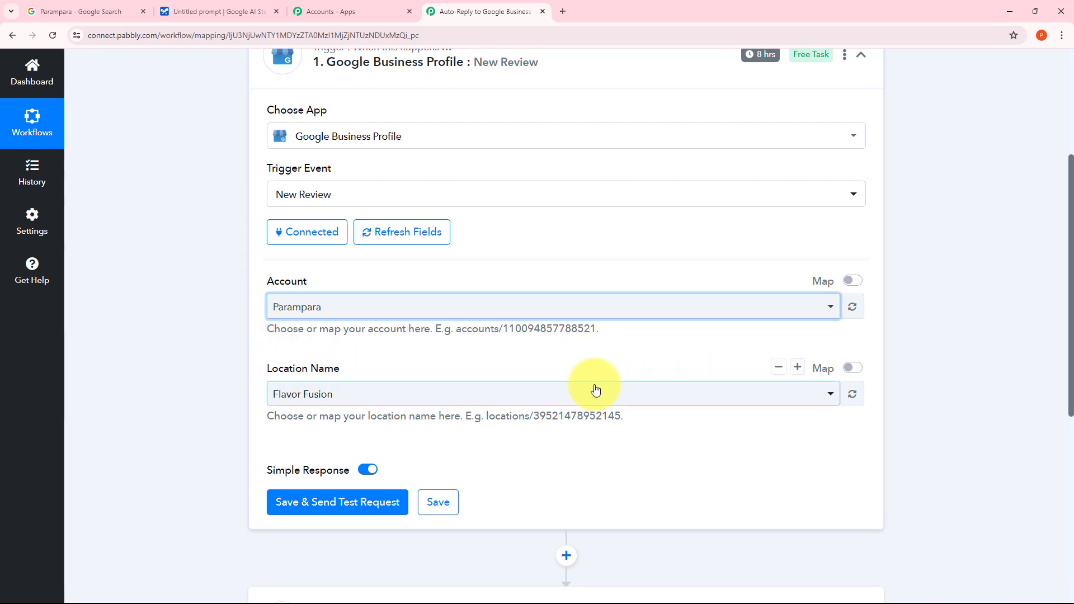
{"action": "left_click", "coordinate": [411, 392]}
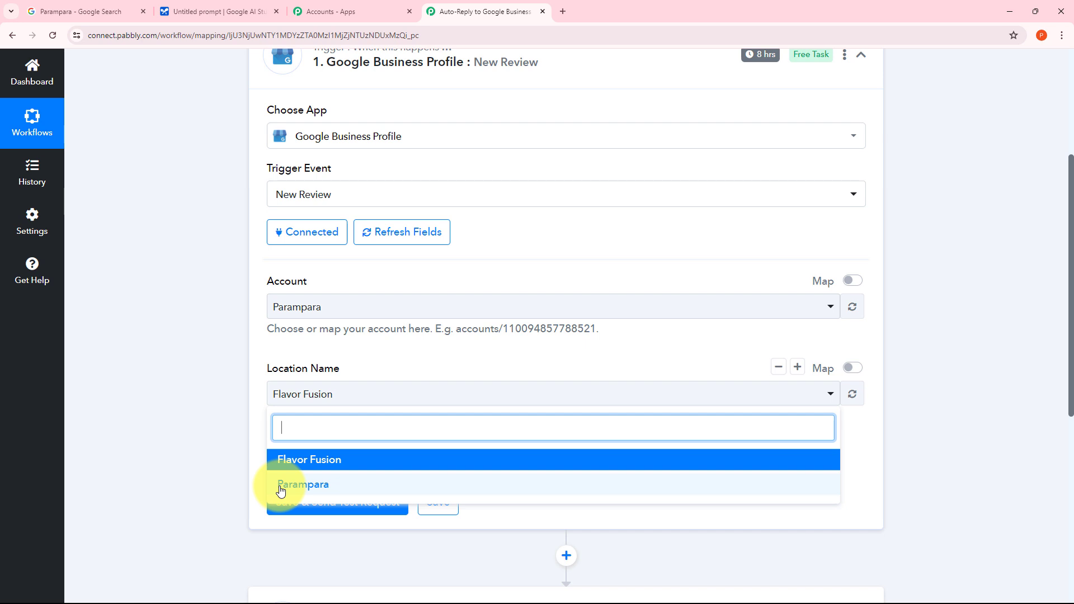
{"action": "left_click", "coordinate": [324, 486]}
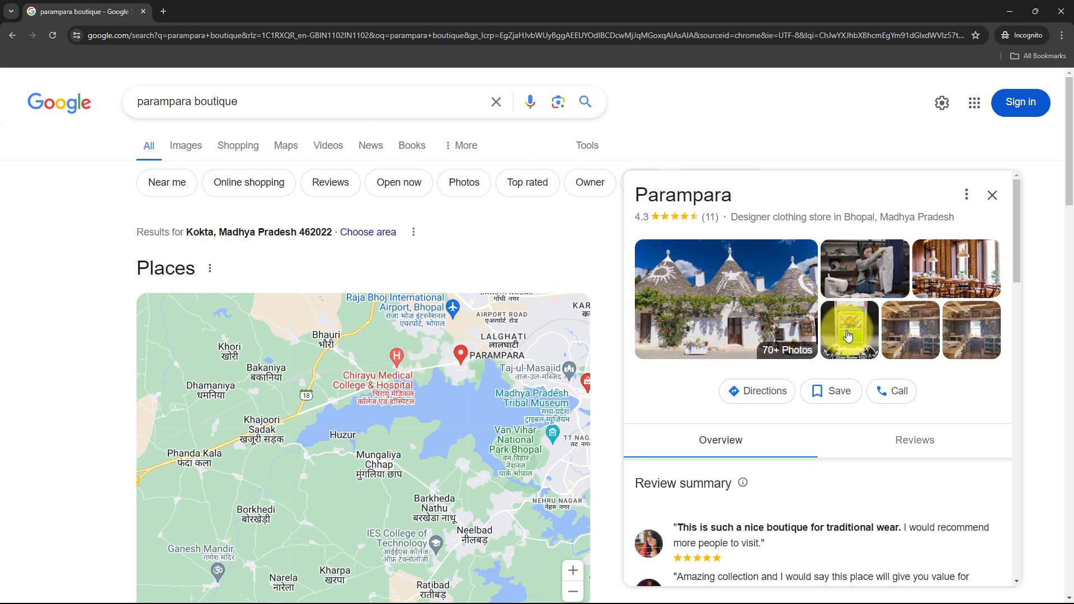
- In the incognito Google results, post a five-star review for Parampara reading "I like this place a lot it has great collection"
{"action": "scroll", "coordinate": [848, 335], "scroll_direction": "down", "scroll_amount": 2}
{"action": "scroll", "coordinate": [799, 391], "scroll_direction": "down", "scroll_amount": 1}
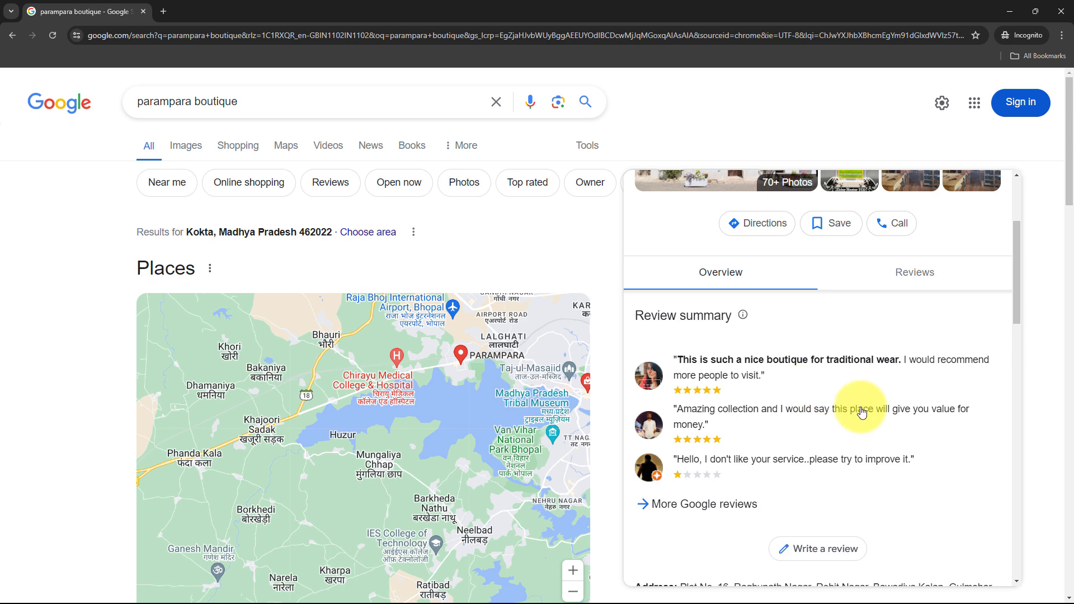
{"action": "left_click", "coordinate": [832, 549]}
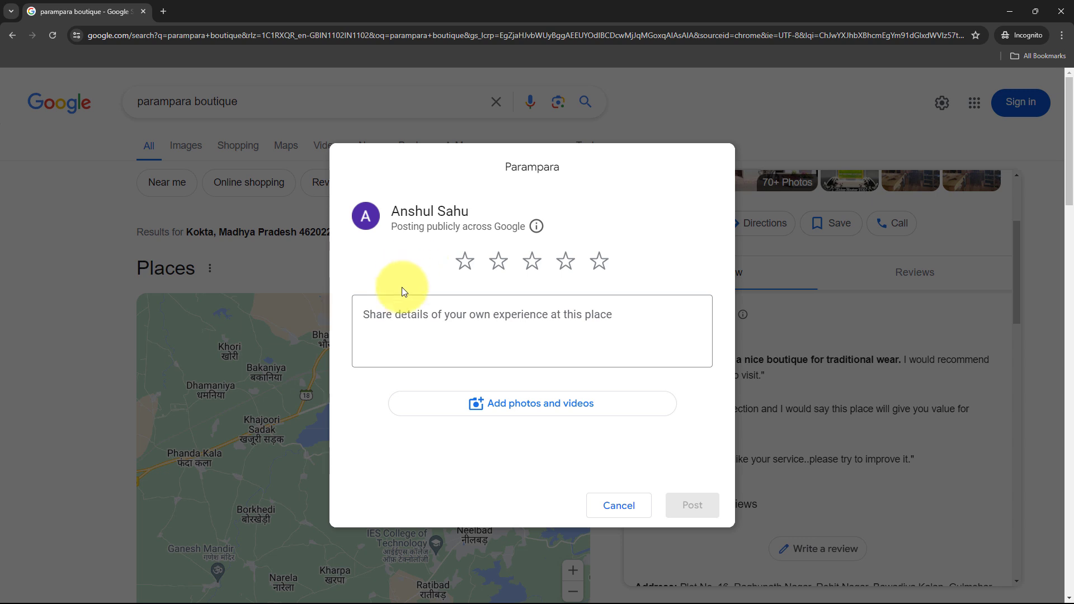
{"action": "left_click", "coordinate": [599, 263]}
{"action": "left_click", "coordinate": [482, 328]}
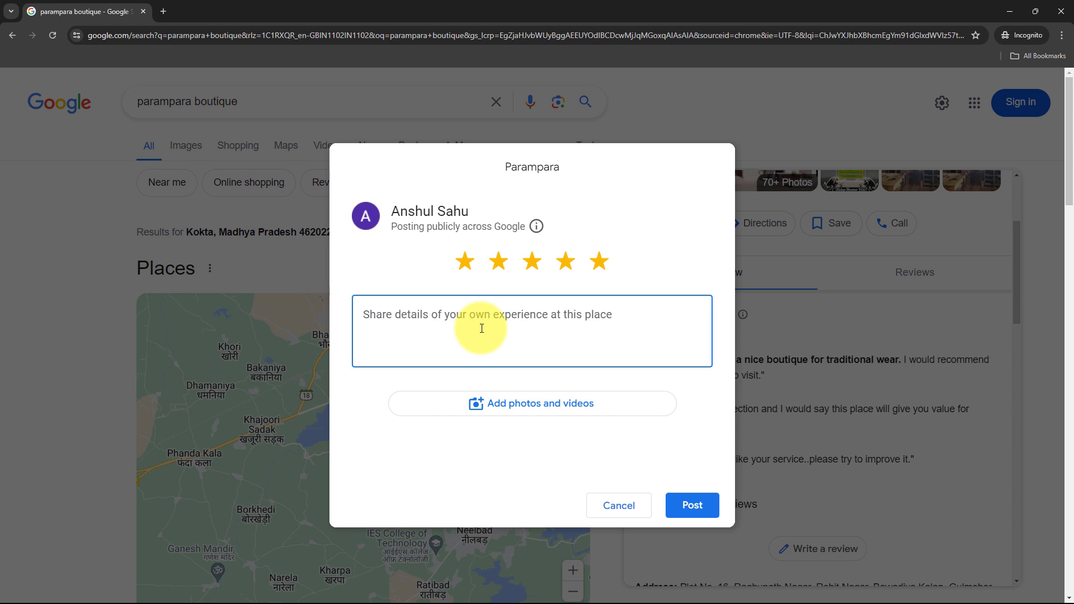
{"action": "type", "text": "I like this place a lot it has great collection"}
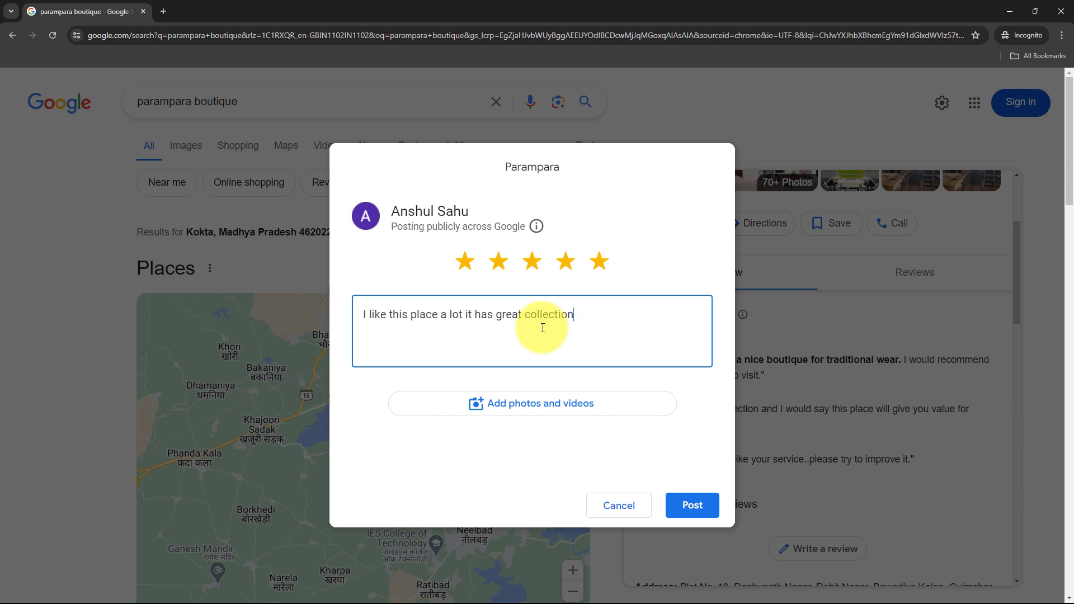
{"action": "left_click", "coordinate": [693, 508]}
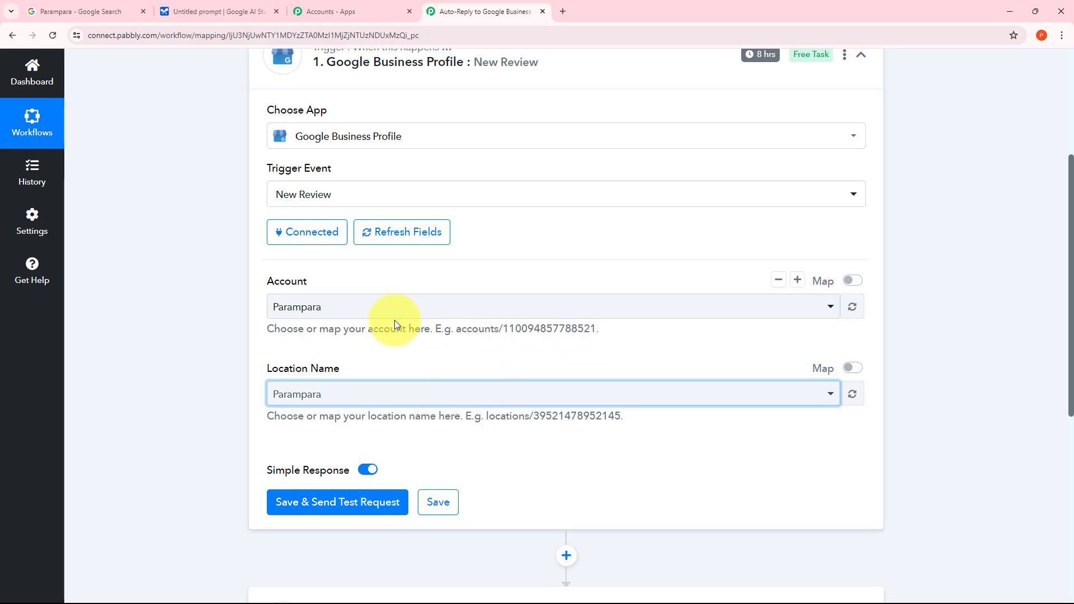
- Save the Google Business Profile trigger and send a test request to capture the new Parampara review
{"action": "scroll", "coordinate": [395, 320], "scroll_direction": "down", "scroll_amount": 3}
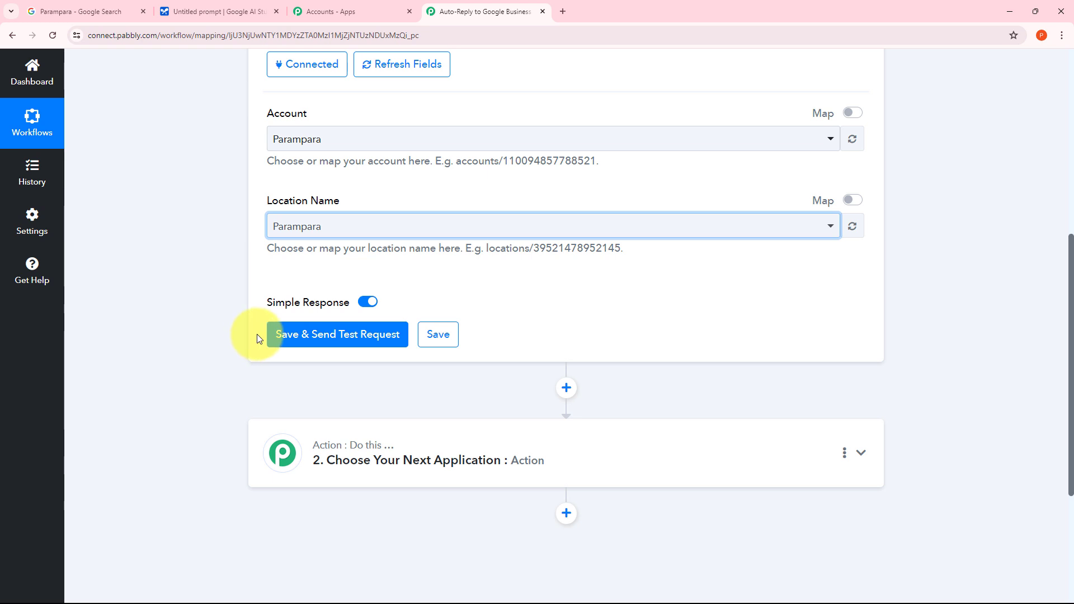
{"action": "left_click", "coordinate": [336, 335]}
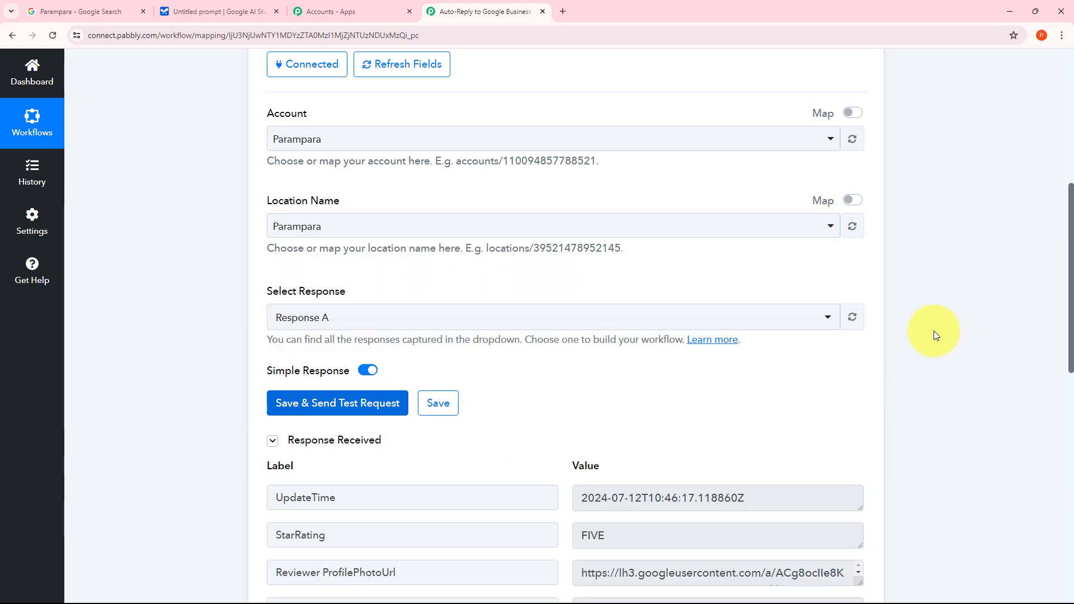
{"action": "scroll", "coordinate": [935, 335], "scroll_direction": "down", "scroll_amount": 3}
{"action": "scroll", "coordinate": [934, 330], "scroll_direction": "down", "scroll_amount": 2}
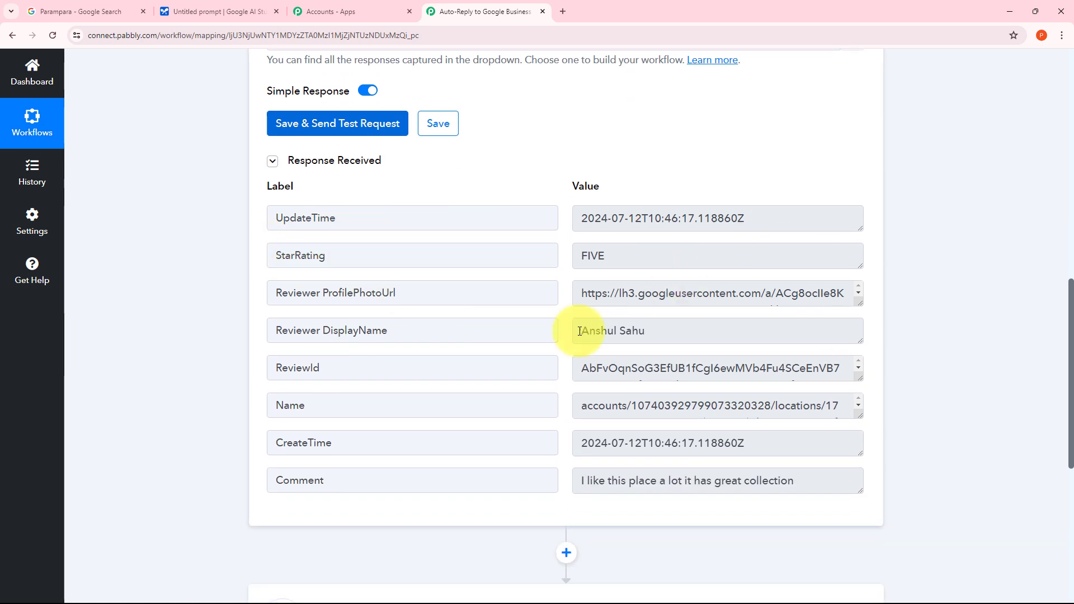
- Examine the trigger response's update time, star rating, reviewer name, full review resource name and comment
{"action": "left_click", "coordinate": [791, 223]}
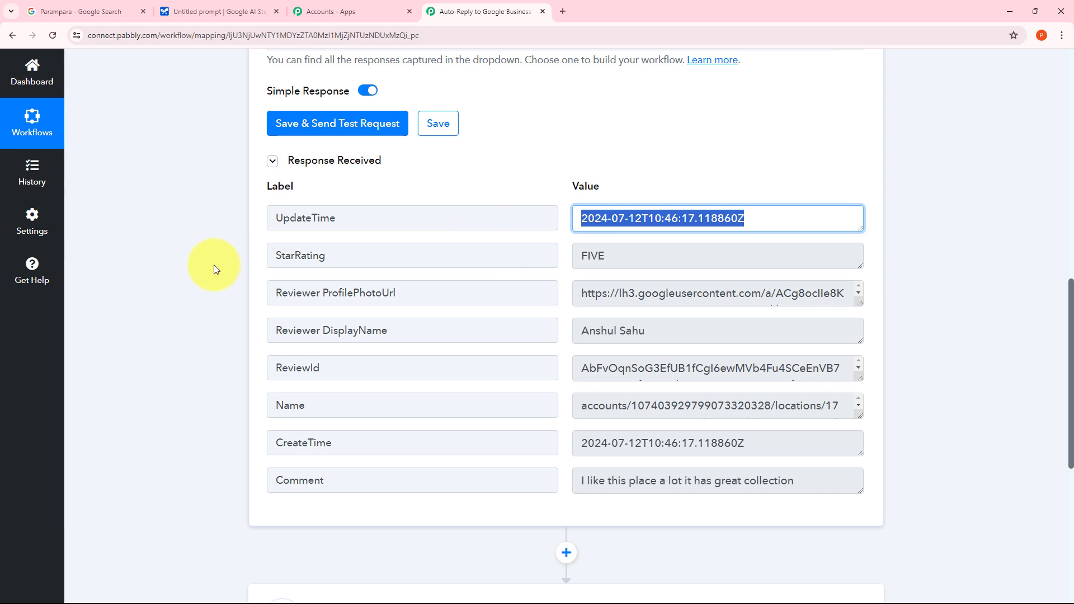
{"action": "left_click", "coordinate": [679, 261]}
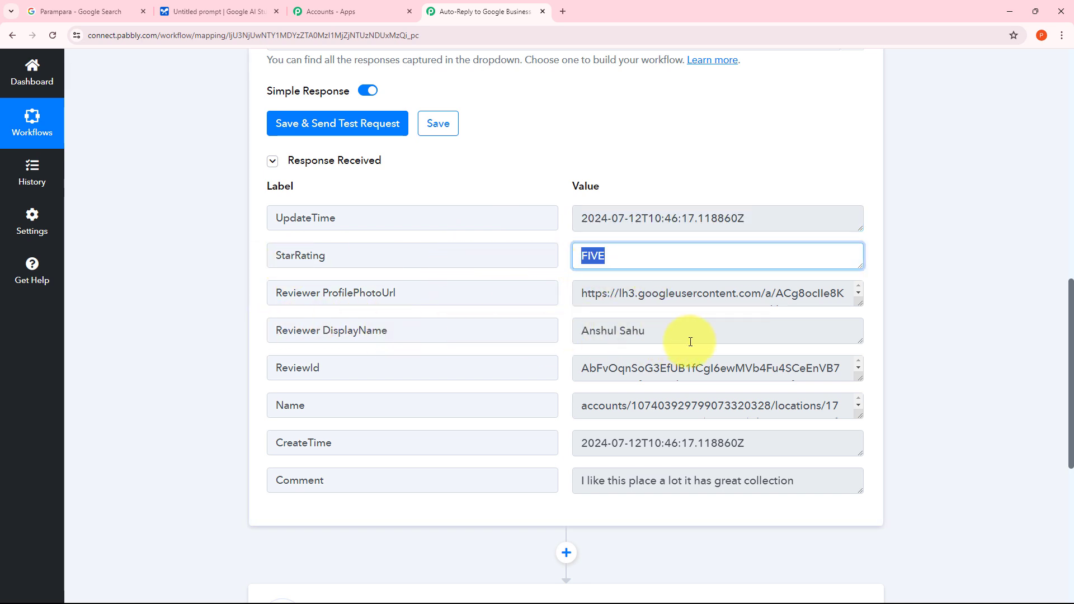
{"action": "left_click", "coordinate": [592, 332]}
{"action": "scroll", "coordinate": [520, 311], "scroll_direction": "down", "scroll_amount": 1}
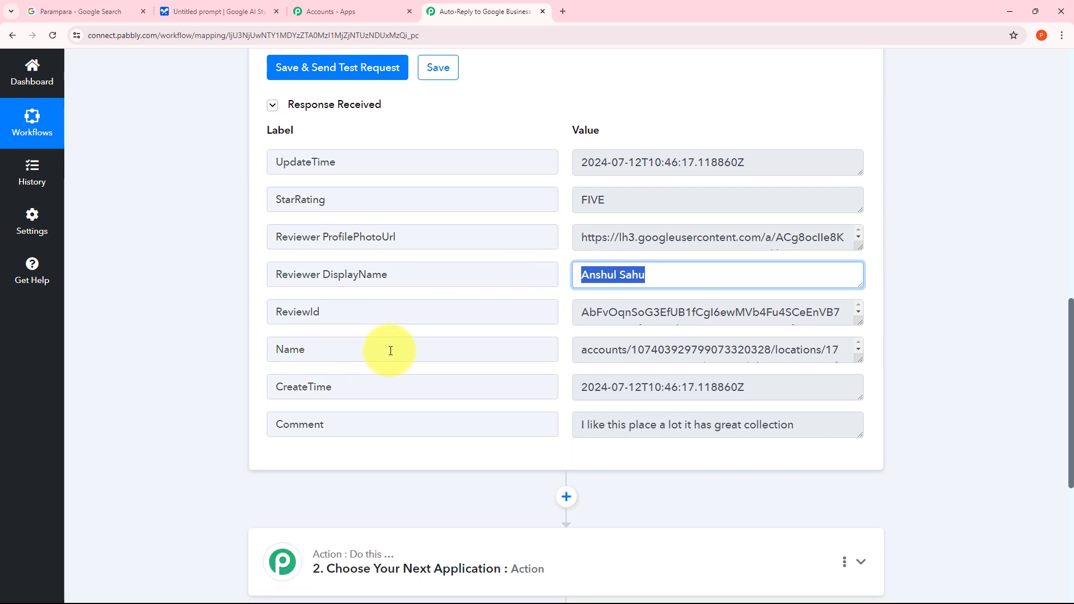
{"action": "left_click_drag", "start_coordinate": [860, 360], "coordinate": [858, 434]}
{"action": "left_click_drag", "start_coordinate": [763, 408], "coordinate": [680, 353]}
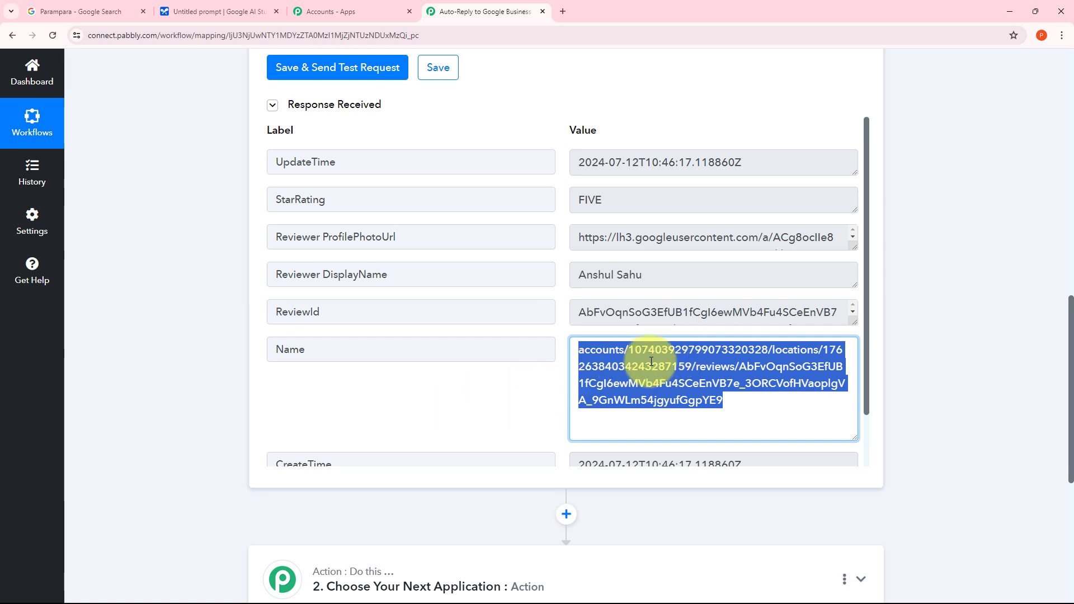
{"action": "left_click", "coordinate": [516, 404]}
{"action": "scroll", "coordinate": [520, 381], "scroll_direction": "down", "scroll_amount": 2}
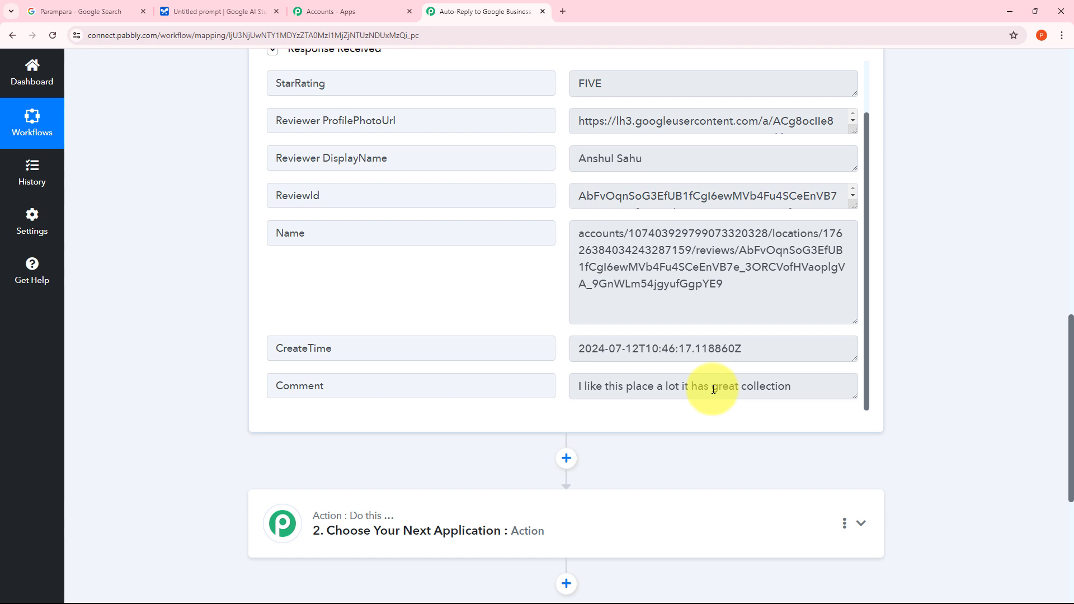
{"action": "scroll", "coordinate": [524, 282], "scroll_direction": "up", "scroll_amount": 1}
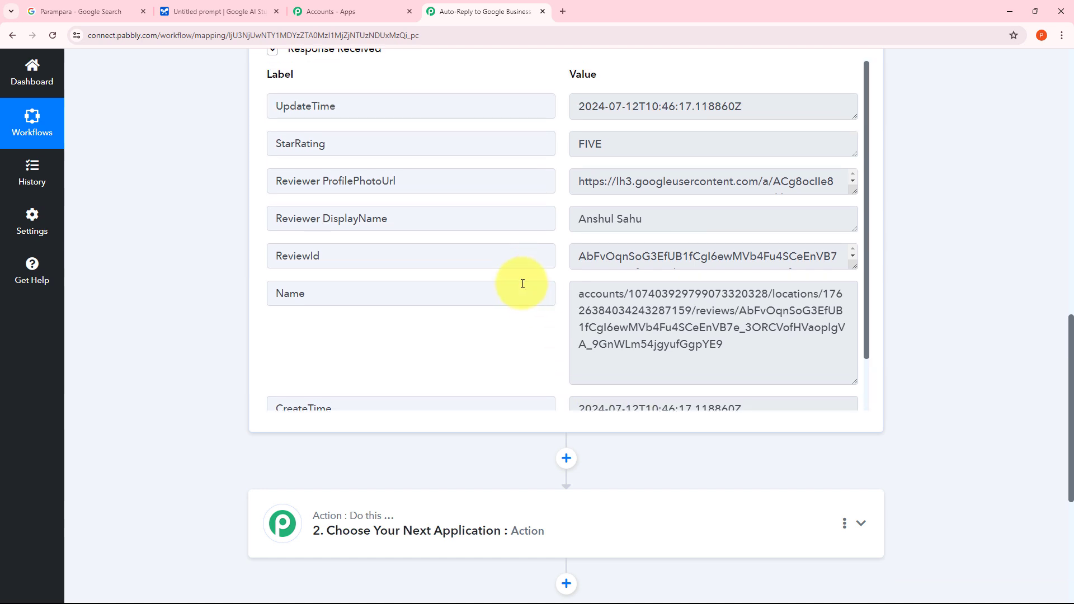
{"action": "scroll", "coordinate": [535, 337], "scroll_direction": "up", "scroll_amount": 4}
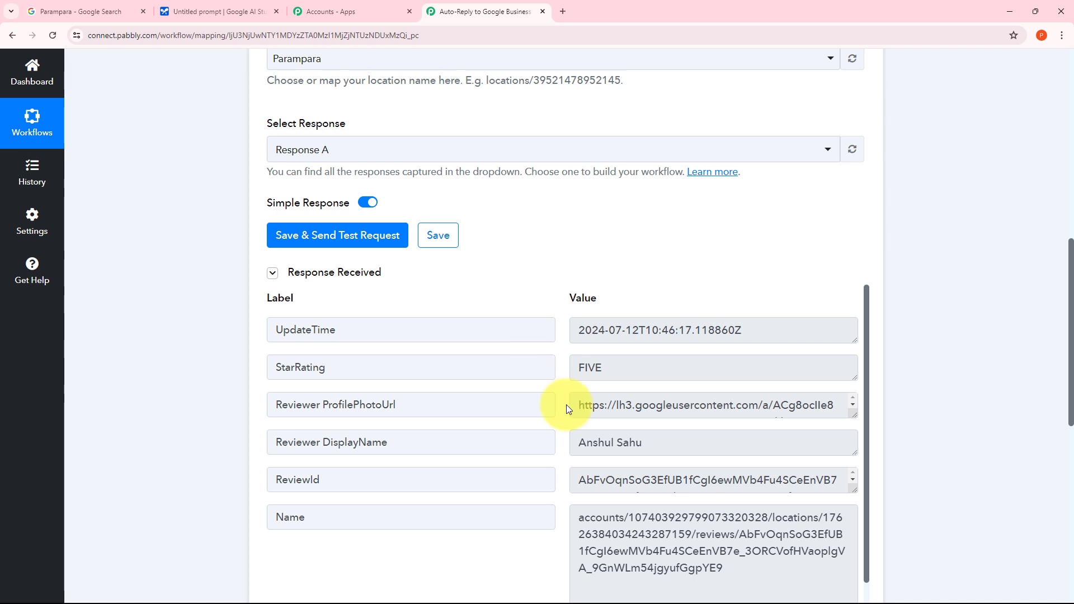
{"action": "scroll", "coordinate": [524, 332], "scroll_direction": "up", "scroll_amount": 2}
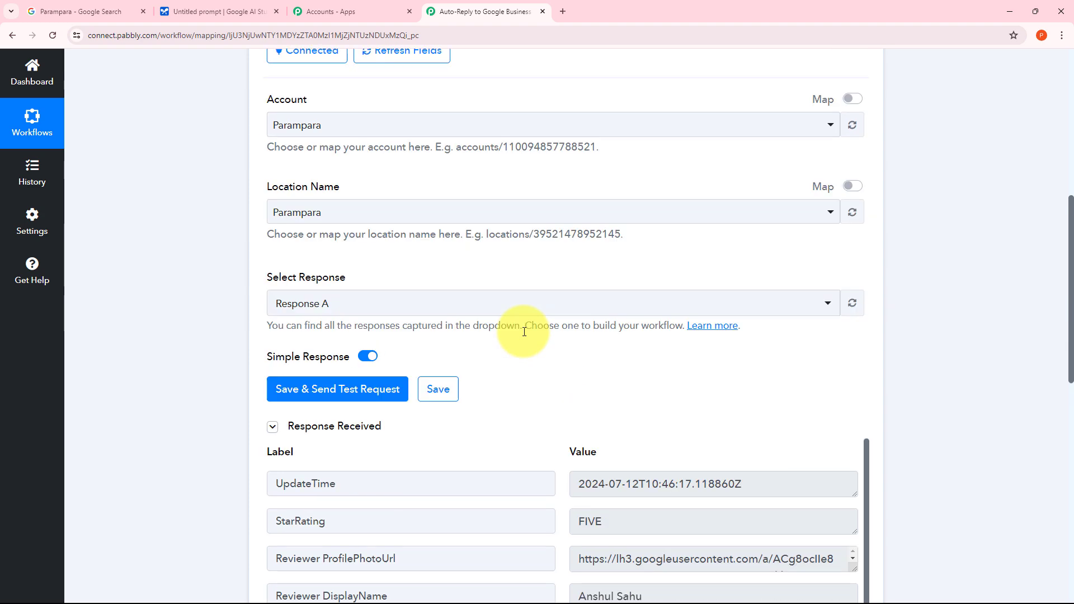
{"action": "scroll", "coordinate": [524, 331], "scroll_direction": "up", "scroll_amount": 8}
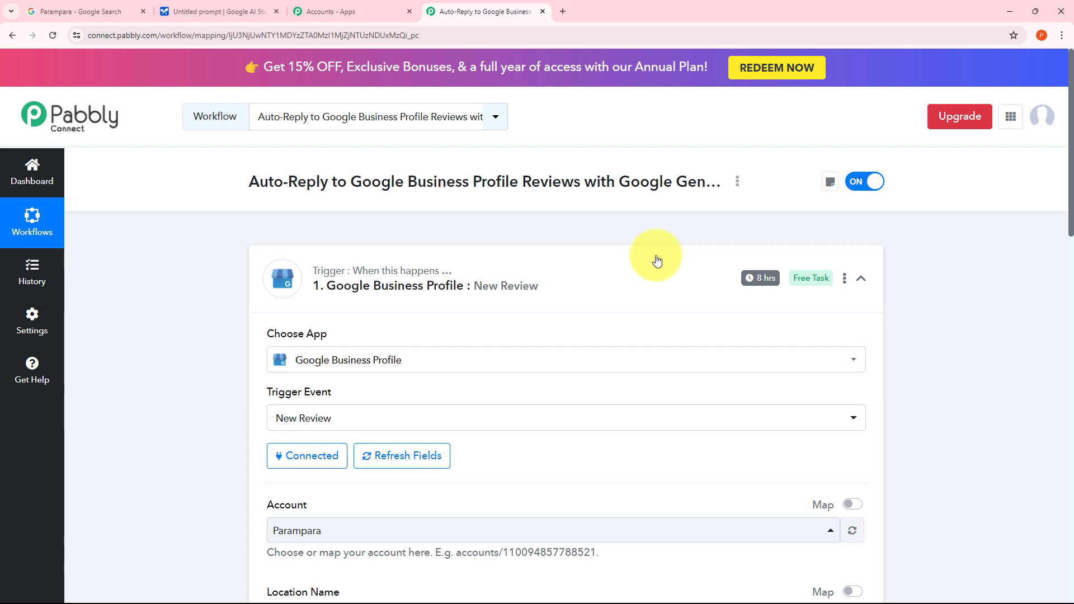
{"action": "scroll", "coordinate": [644, 260], "scroll_direction": "down", "scroll_amount": 3}
{"action": "scroll", "coordinate": [647, 268], "scroll_direction": "down", "scroll_amount": 8}
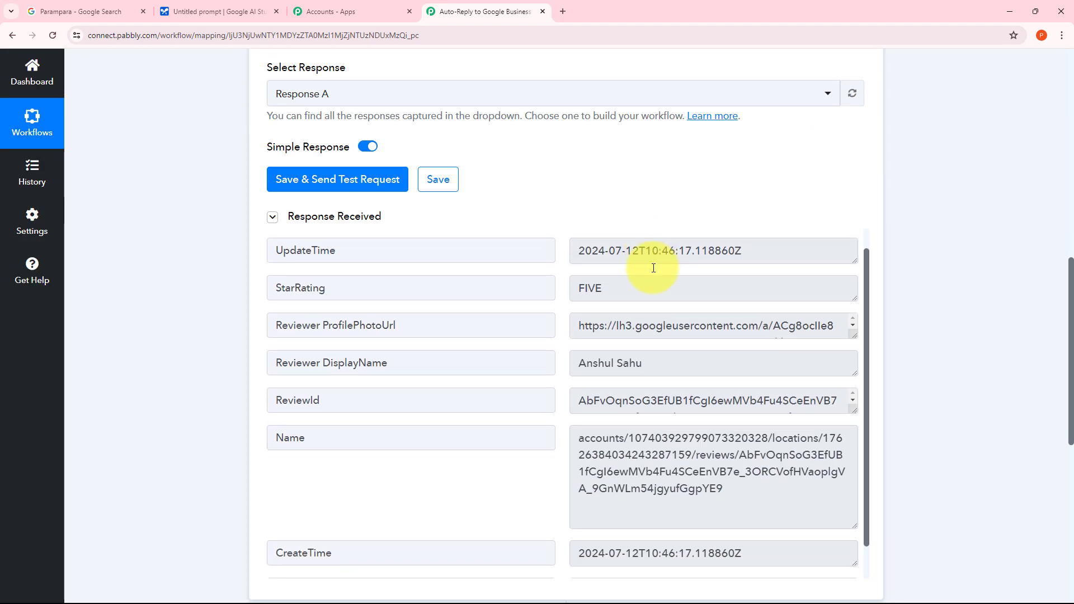
{"action": "scroll", "coordinate": [563, 323], "scroll_direction": "up", "scroll_amount": 1}
{"action": "scroll", "coordinate": [671, 321], "scroll_direction": "down", "scroll_amount": 1}
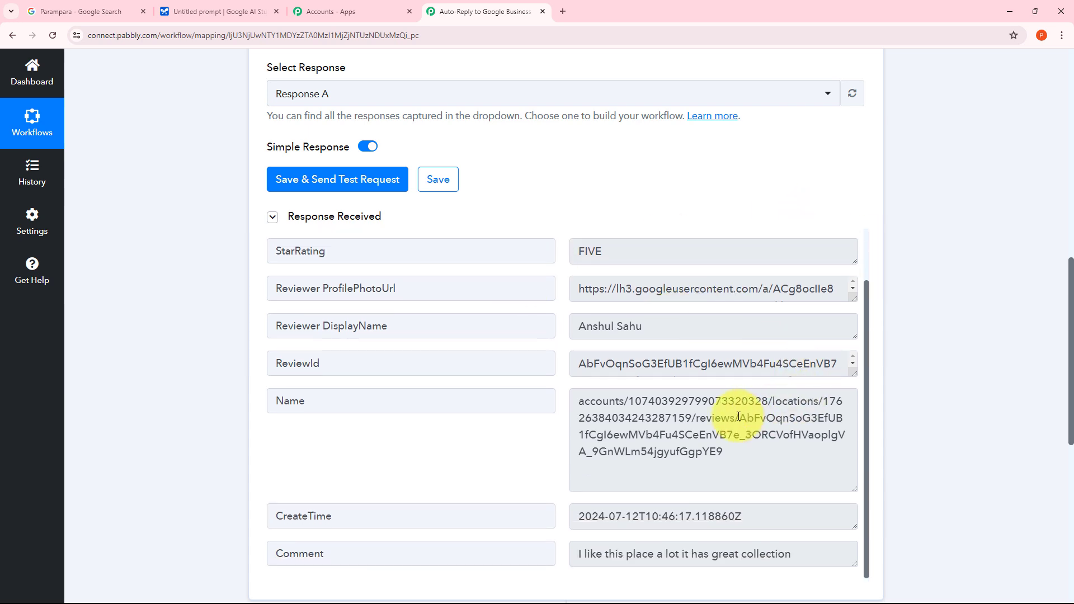
{"action": "scroll", "coordinate": [539, 428], "scroll_direction": "down", "scroll_amount": 2}
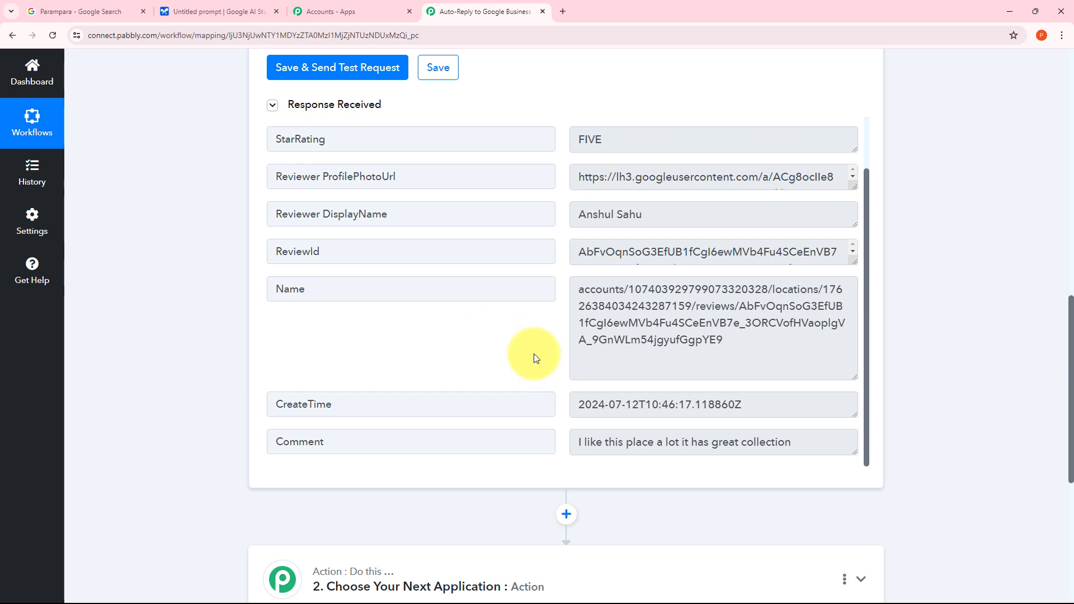
- Set the workflow's action step to the Google Generative AI app with the Generate Content event
{"action": "scroll", "coordinate": [968, 319], "scroll_direction": "down", "scroll_amount": 3}
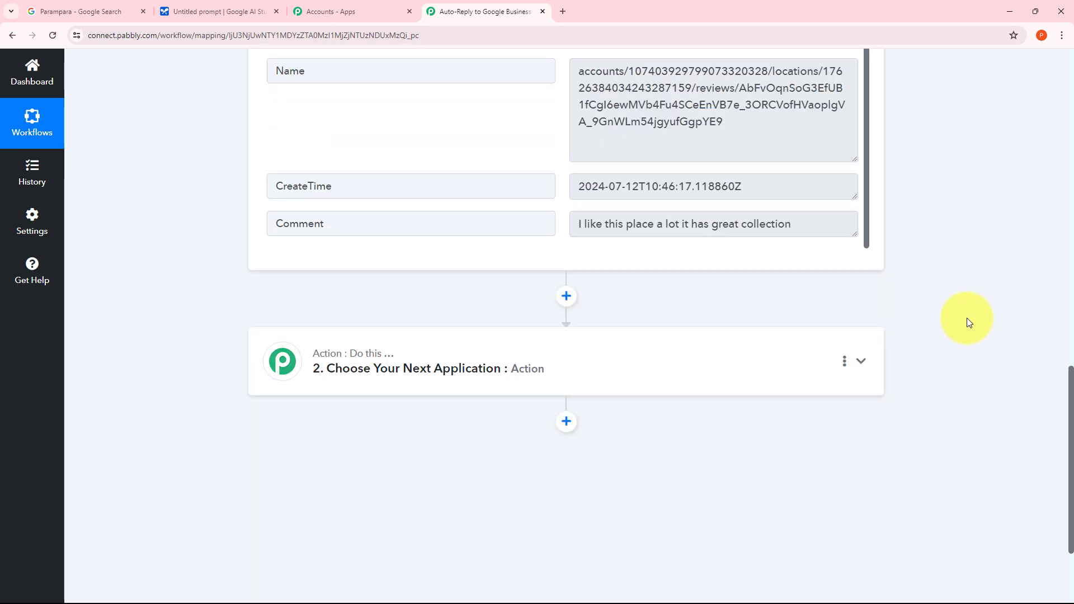
{"action": "left_click", "coordinate": [864, 354]}
{"action": "left_click", "coordinate": [322, 281]}
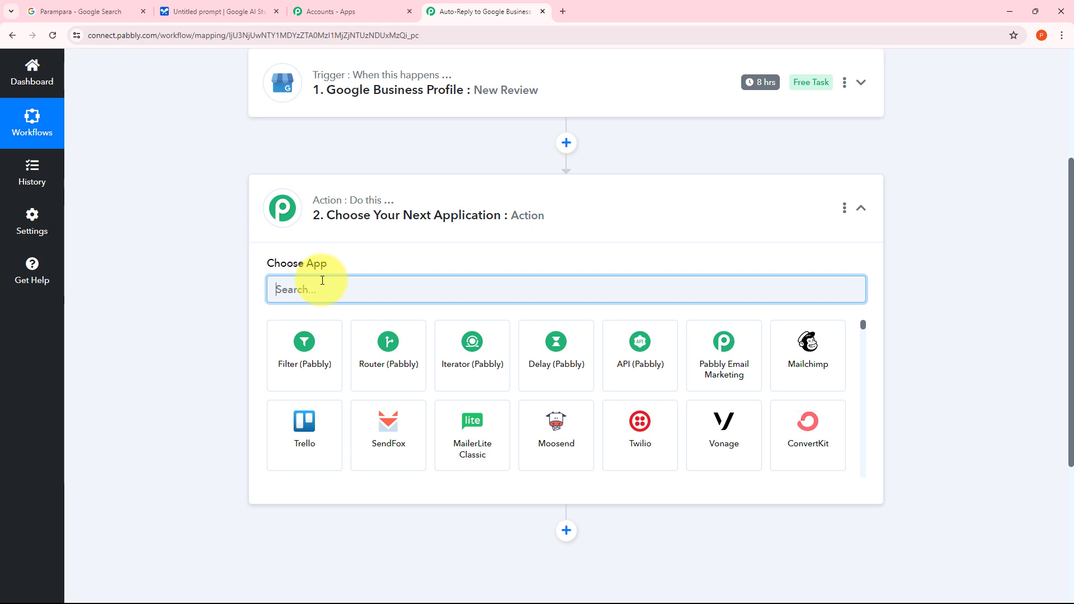
{"action": "type", "text": "Google "}
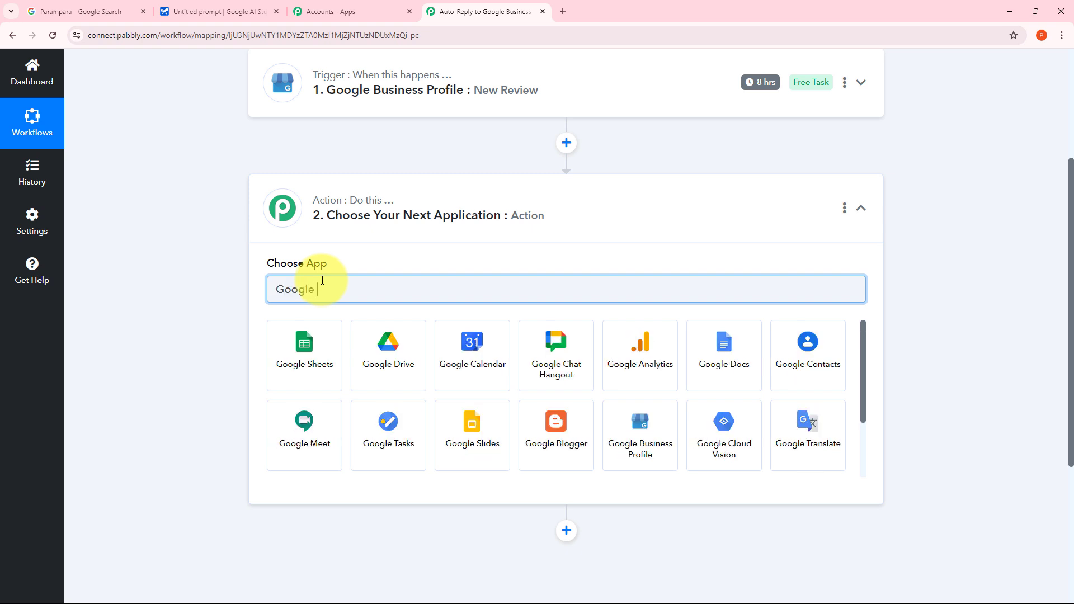
{"action": "type", "text": "generative AI"}
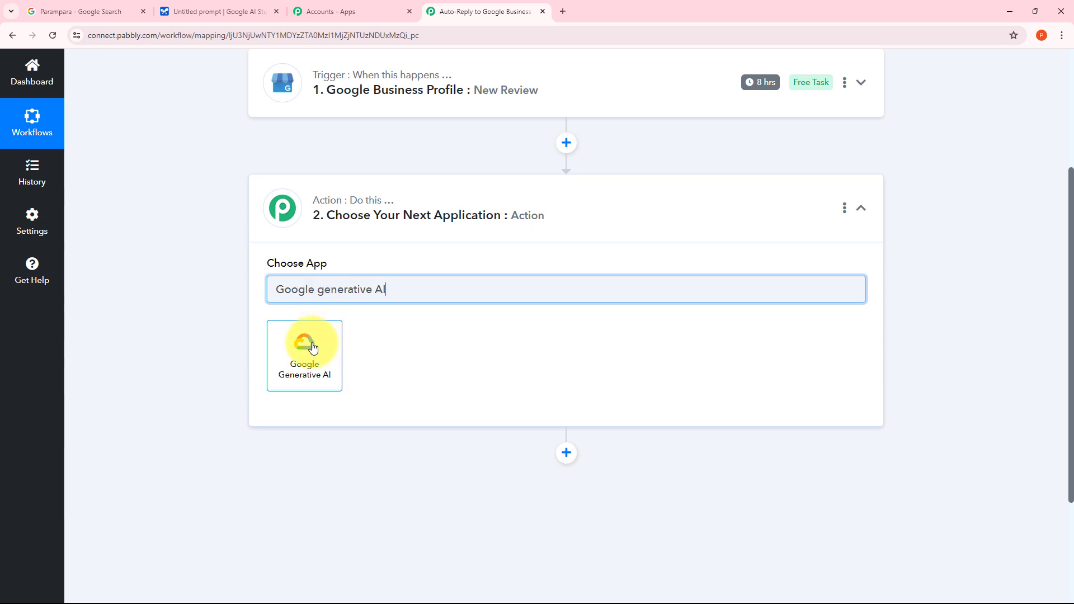
{"action": "left_click", "coordinate": [313, 349]}
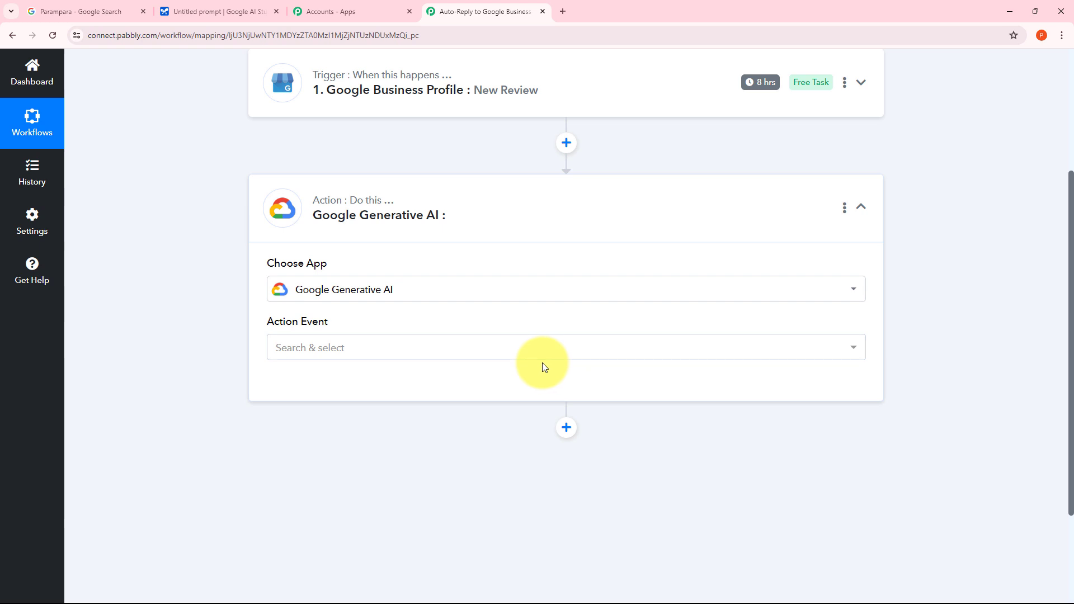
{"action": "left_click", "coordinate": [559, 357]}
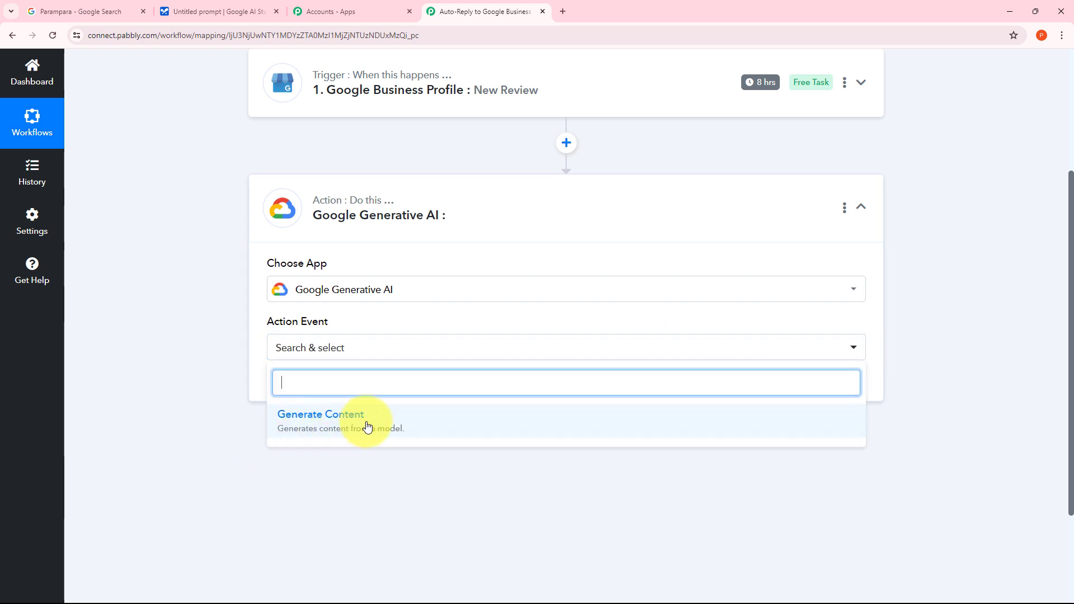
{"action": "left_click", "coordinate": [338, 426]}
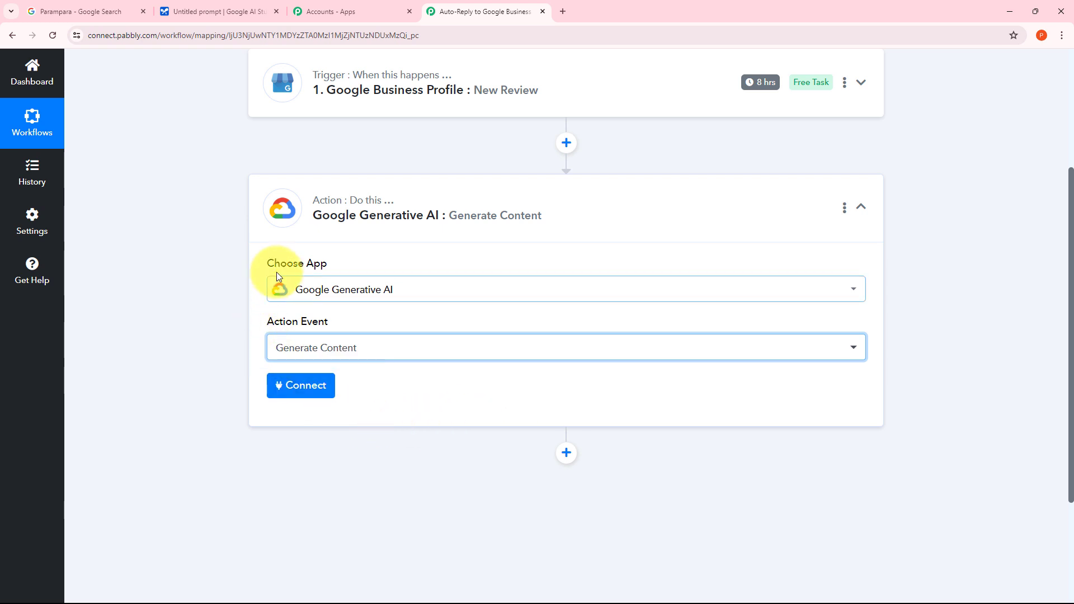
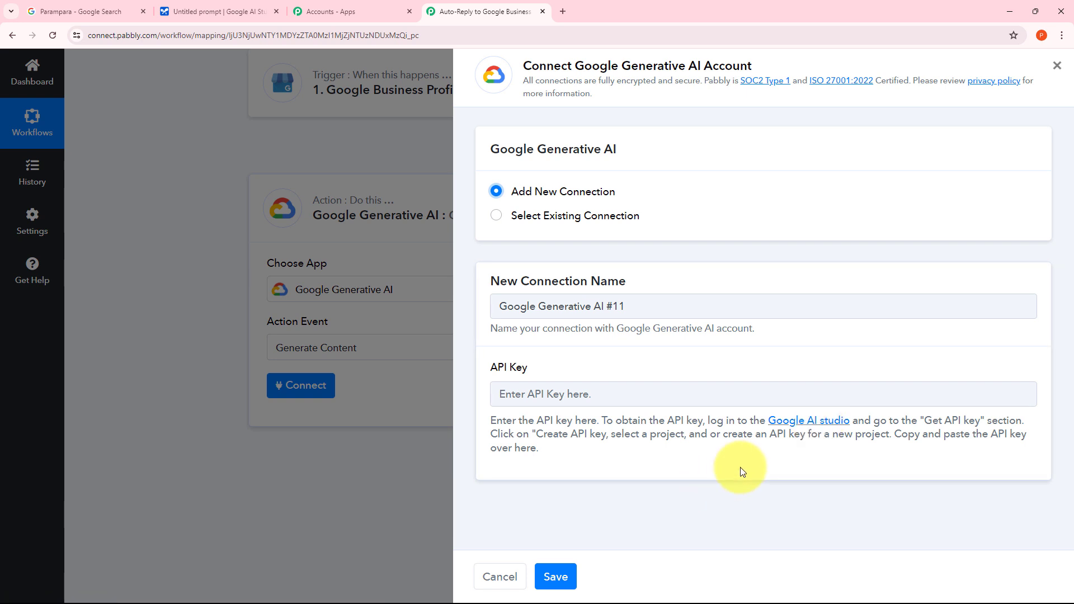
- Switch to Google AI Studio, create an API key in the first-listed My First Project, and copy the key
{"action": "key", "text": "ctrl+2"}
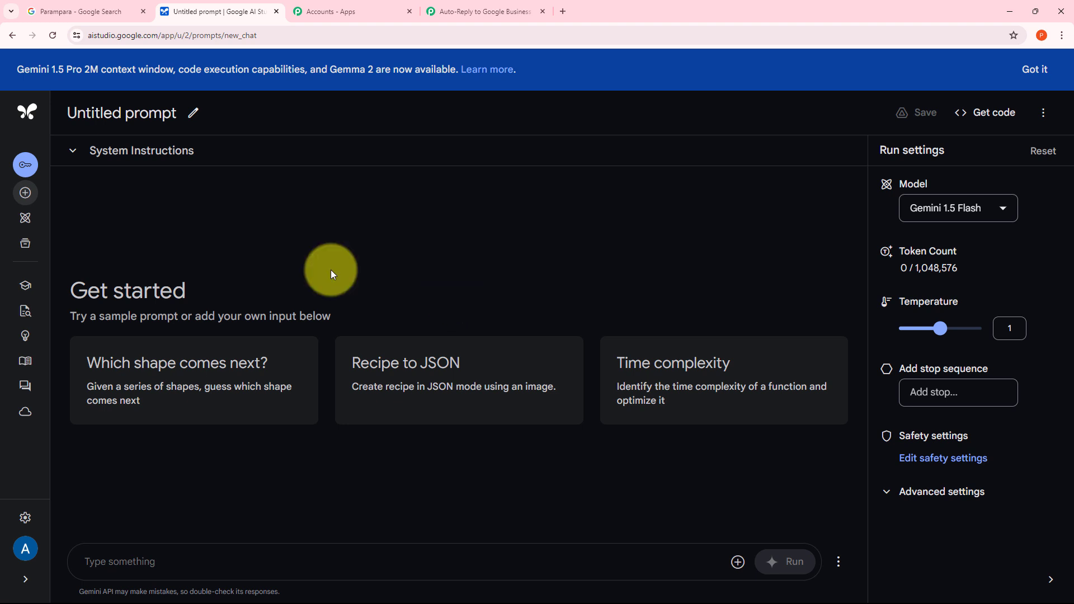
{"action": "left_click", "coordinate": [27, 167]}
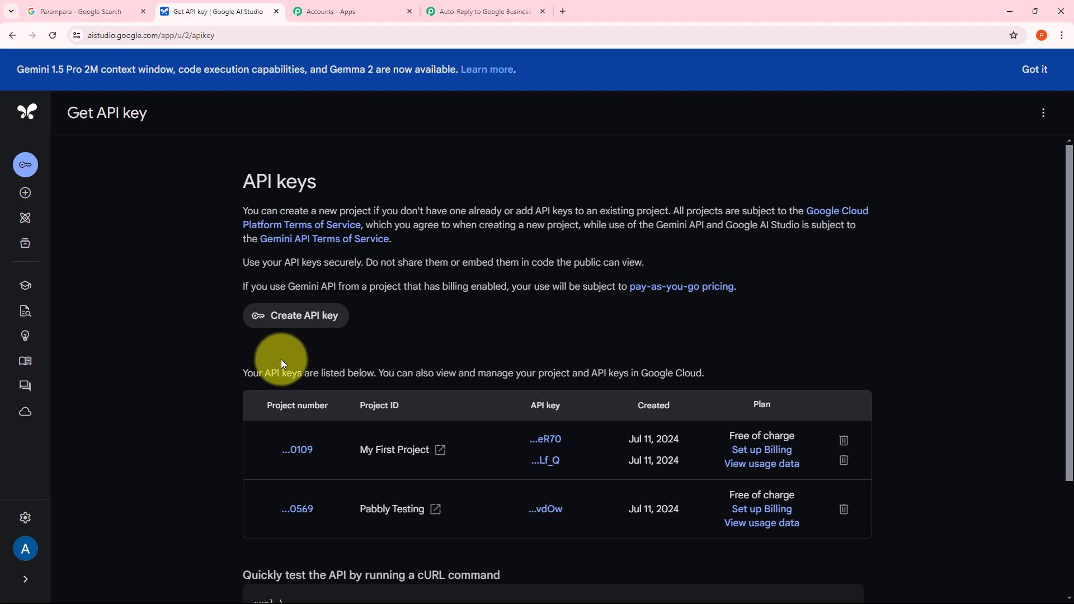
{"action": "left_click", "coordinate": [297, 318]}
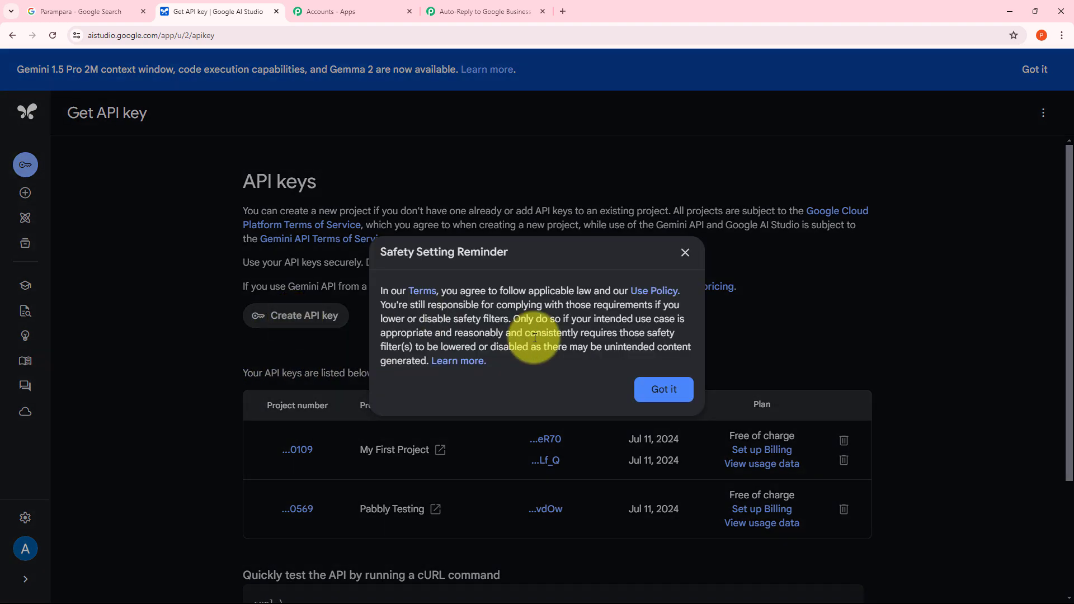
{"action": "left_click", "coordinate": [660, 385]}
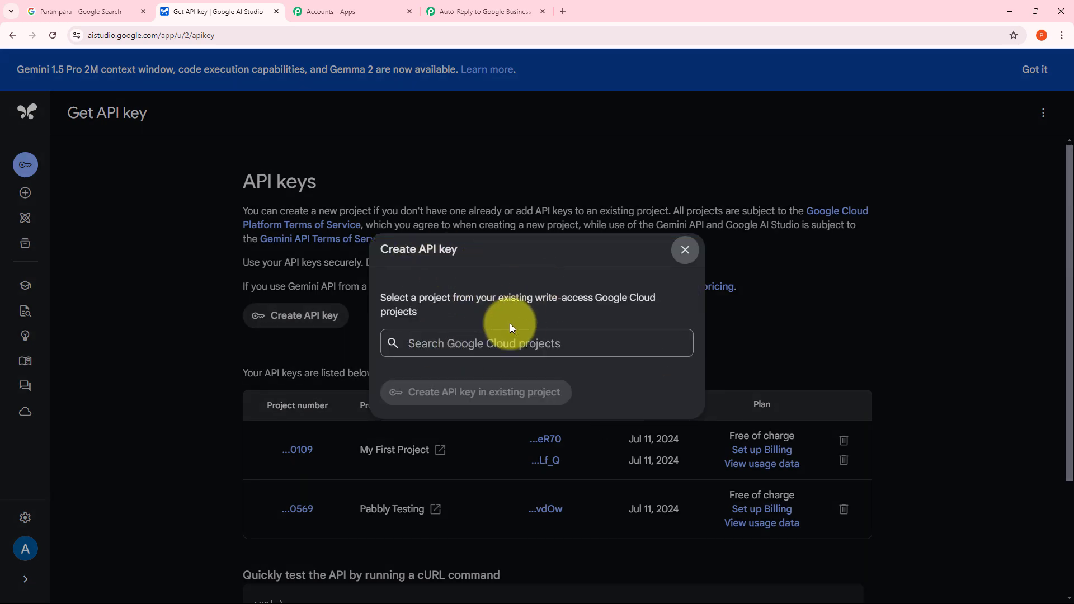
{"action": "left_click", "coordinate": [442, 343]}
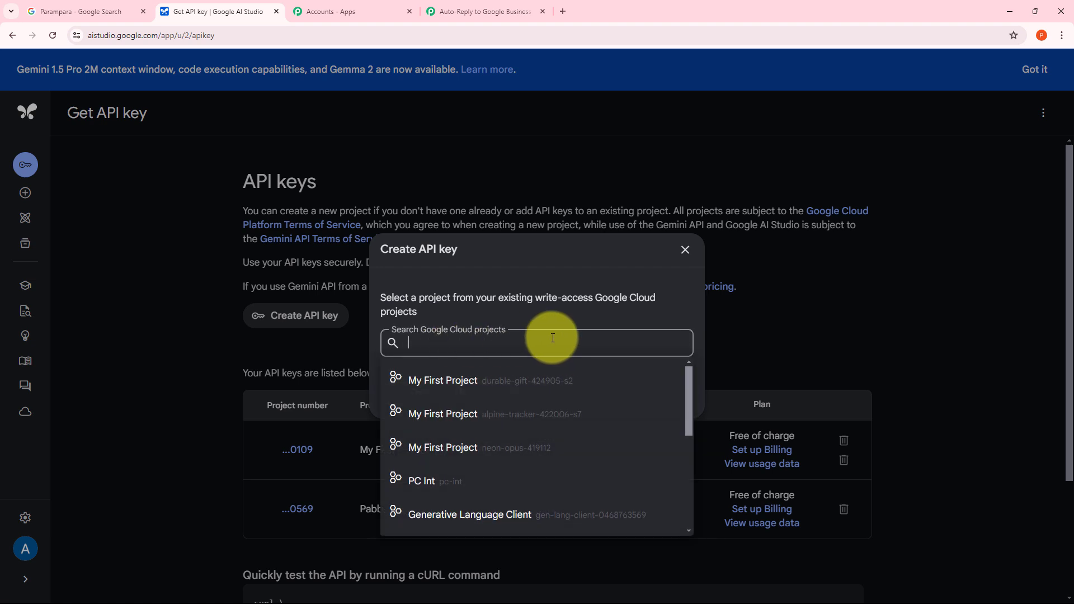
{"action": "left_click", "coordinate": [426, 386]}
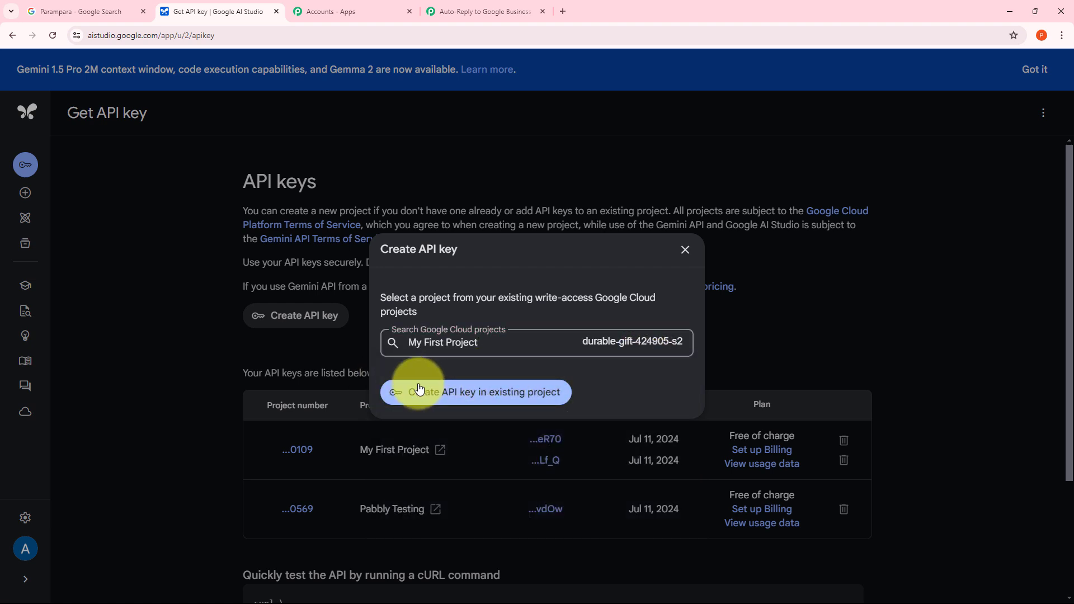
{"action": "left_click", "coordinate": [475, 398]}
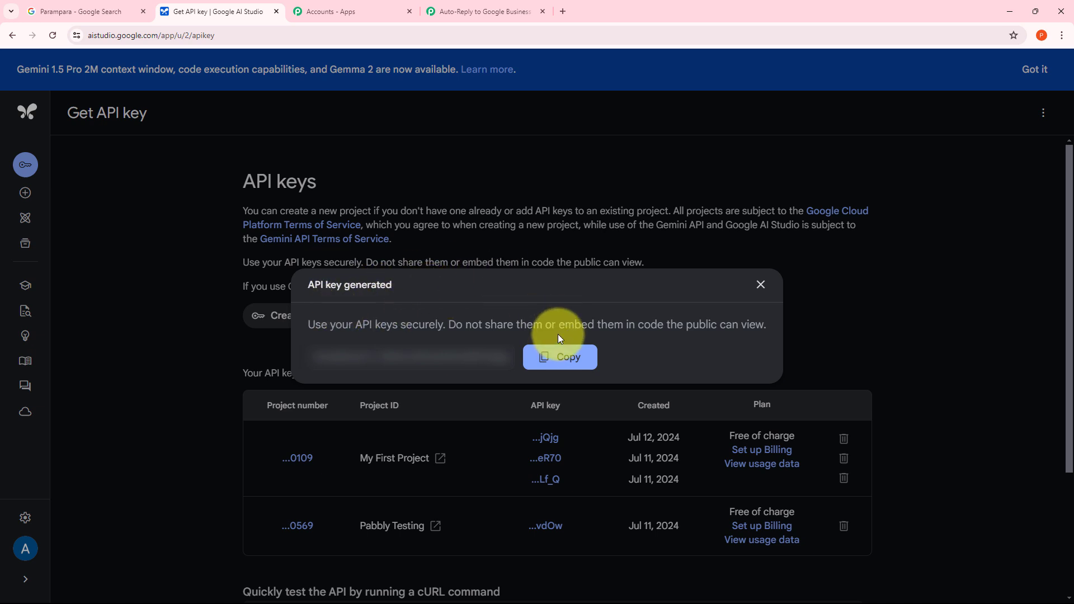
{"action": "left_click", "coordinate": [545, 361]}
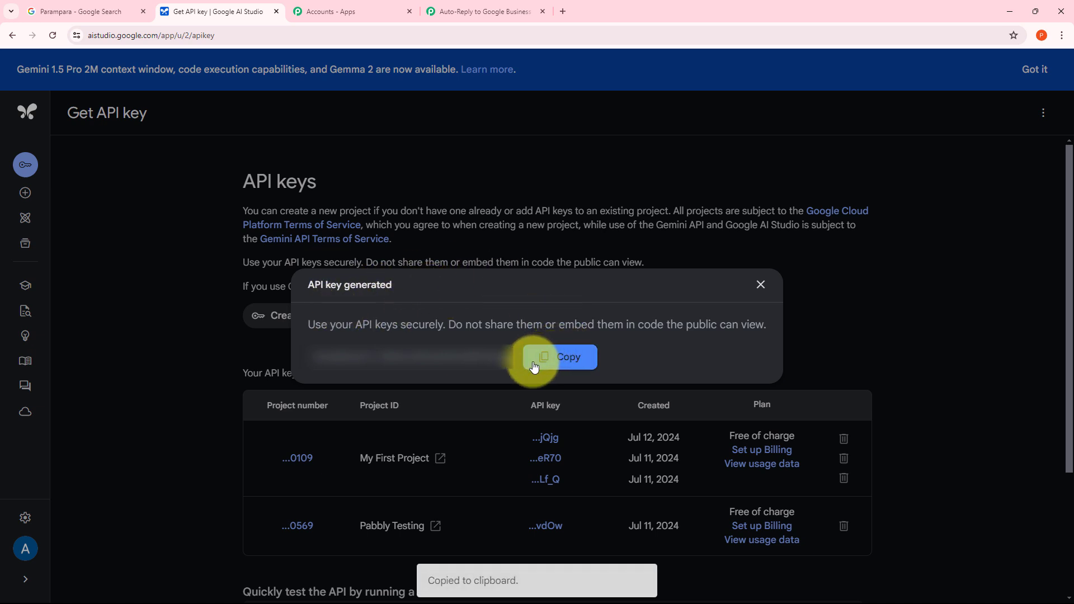
- Back in Pabbly Connect, paste the API key into the new Google Generative AI connection and save it
{"action": "left_click", "coordinate": [469, 10]}
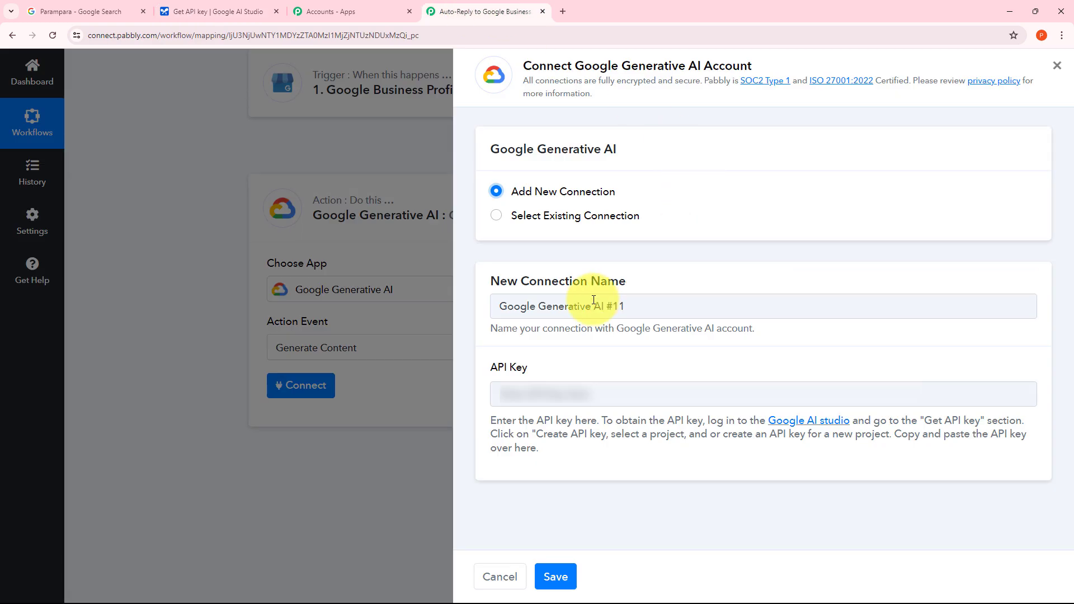
{"action": "left_click", "coordinate": [539, 395]}
{"action": "key", "text": "ctrl+v"}
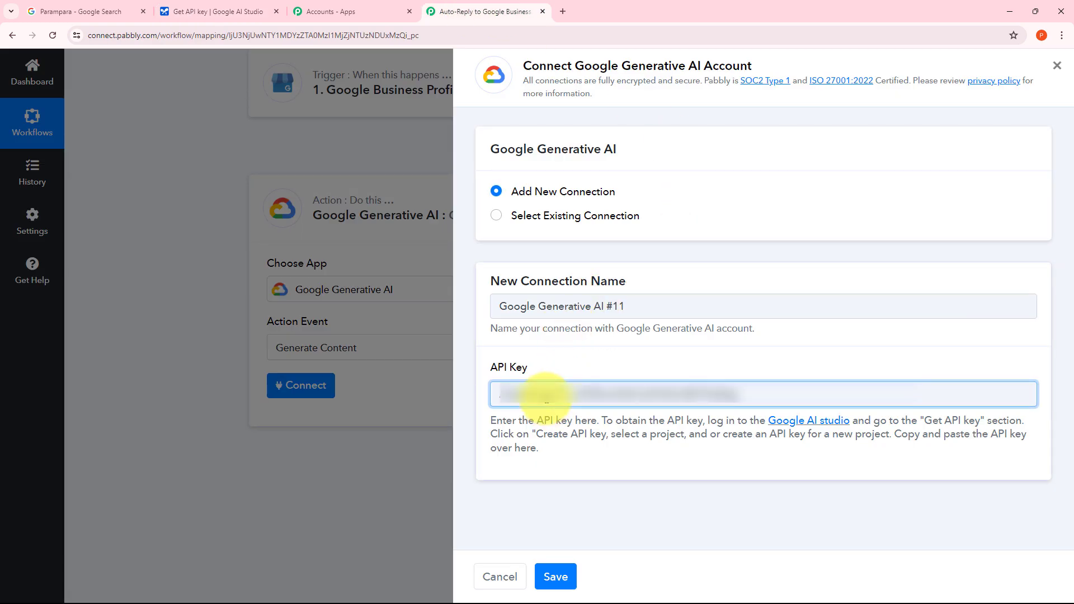
{"action": "left_click", "coordinate": [556, 577]}
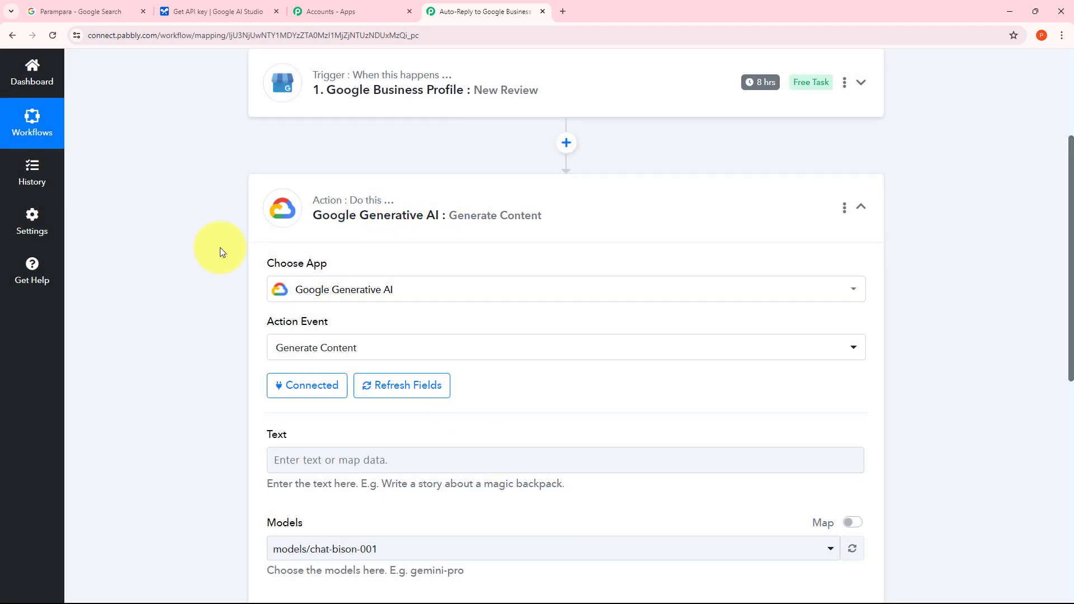
{"action": "scroll", "coordinate": [492, 228], "scroll_direction": "down", "scroll_amount": 3}
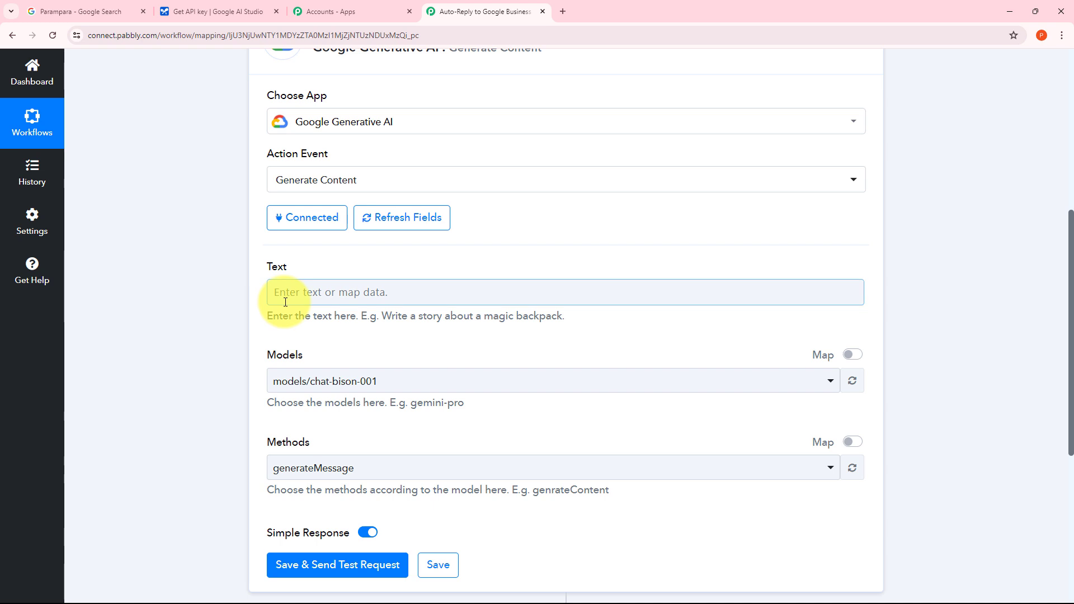
- Enter a prompt requesting a simple reply to the Google Business Profile review, with Review, Star Rating and Name labels and Business Name: Parampara
{"action": "left_click", "coordinate": [328, 291]}
{"action": "key", "text": "ctrl+v"}
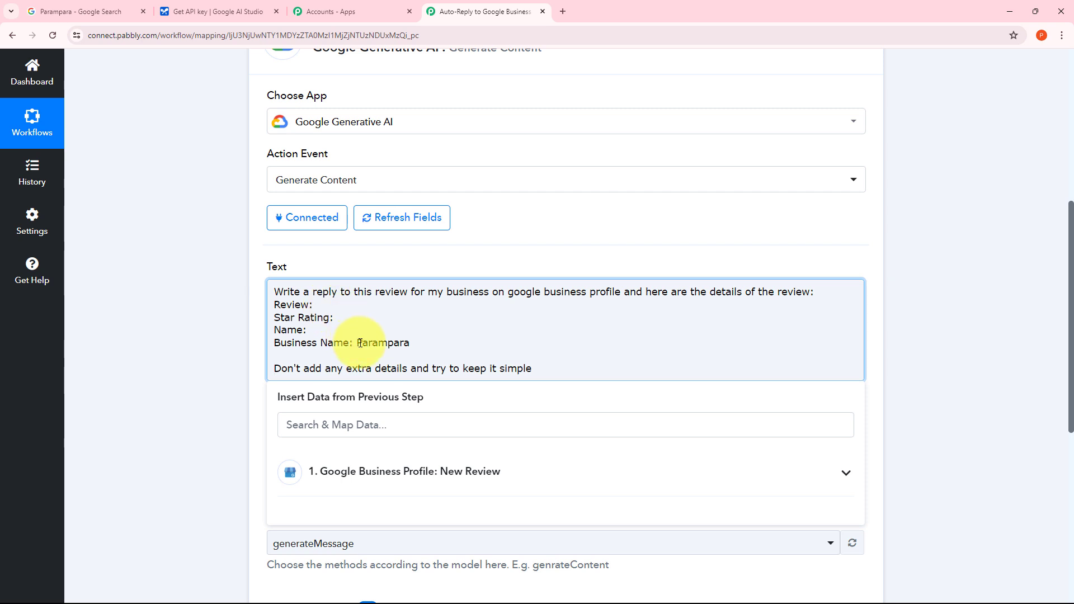
{"action": "double_click", "coordinate": [385, 344]}
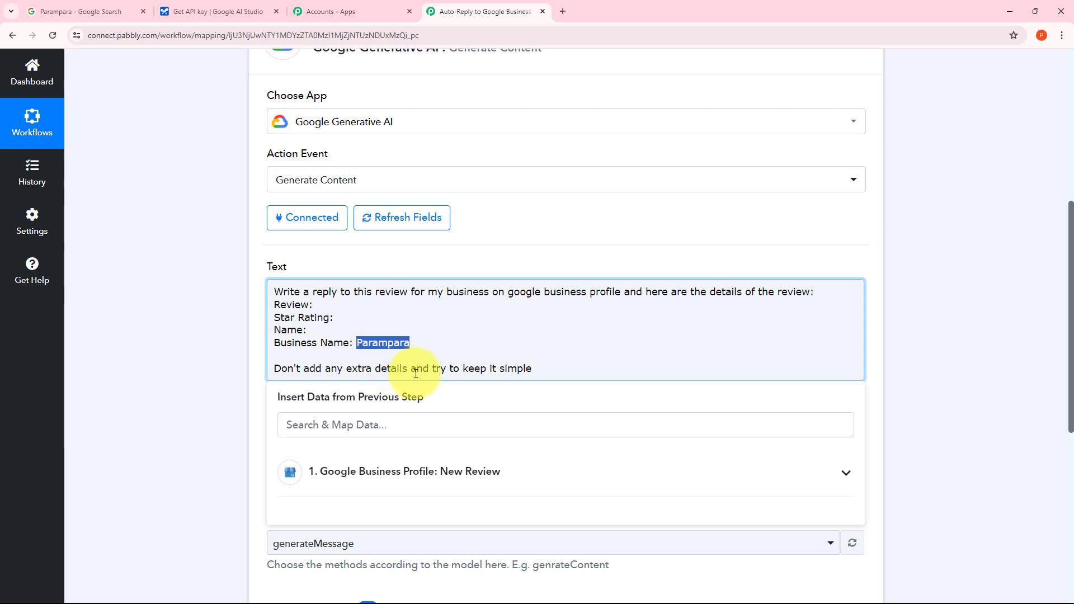
- Map the New Review trigger's Comment value after the Review label in the prompt
{"action": "left_click", "coordinate": [325, 306]}
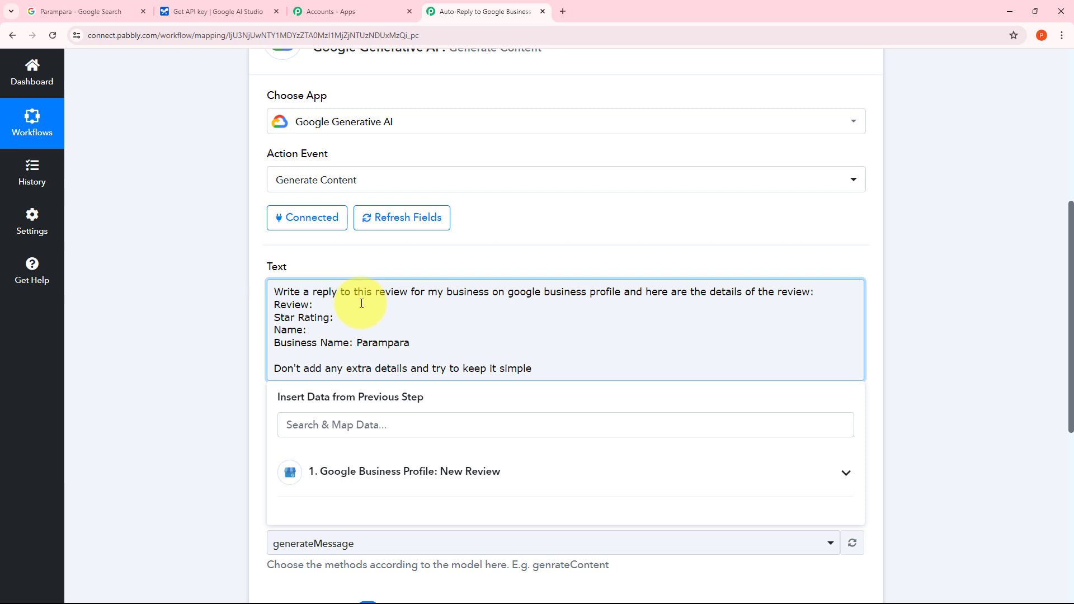
{"action": "scroll", "coordinate": [422, 247], "scroll_direction": "down", "scroll_amount": 1}
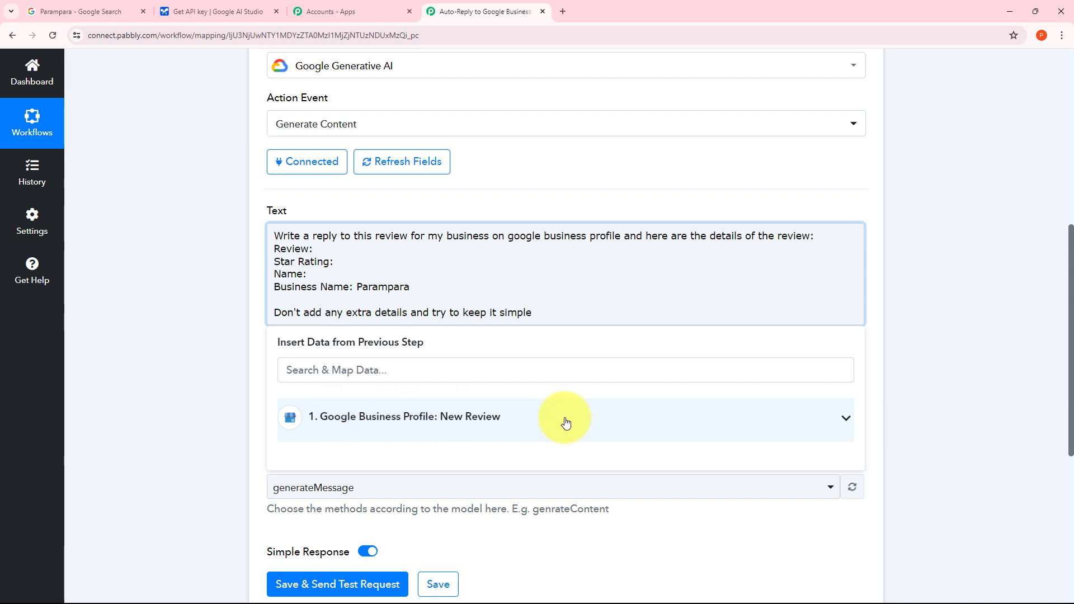
{"action": "left_click", "coordinate": [524, 422]}
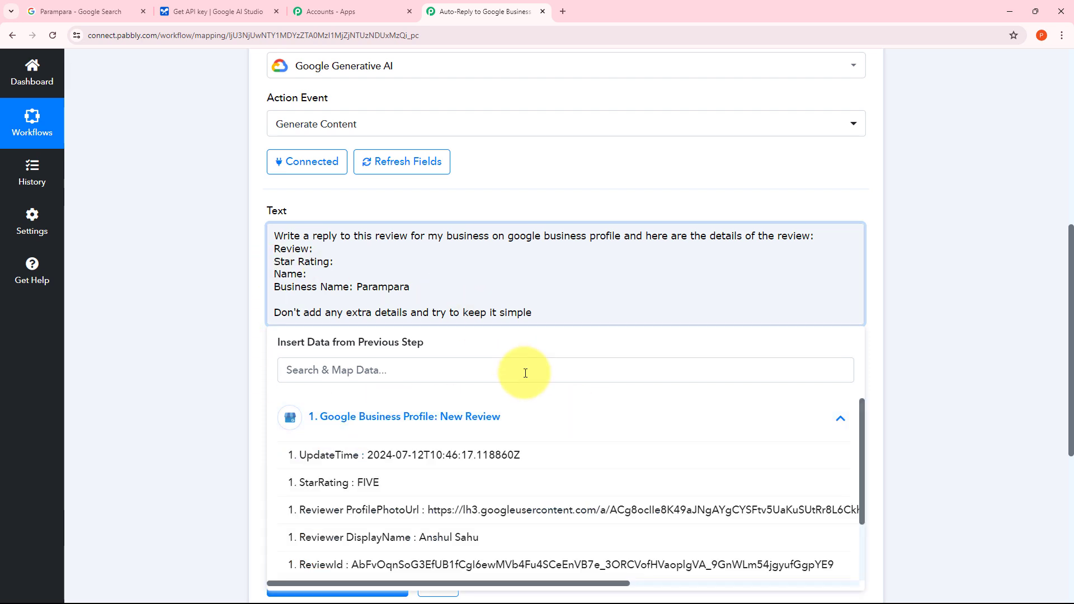
{"action": "scroll", "coordinate": [427, 419], "scroll_direction": "down", "scroll_amount": 3}
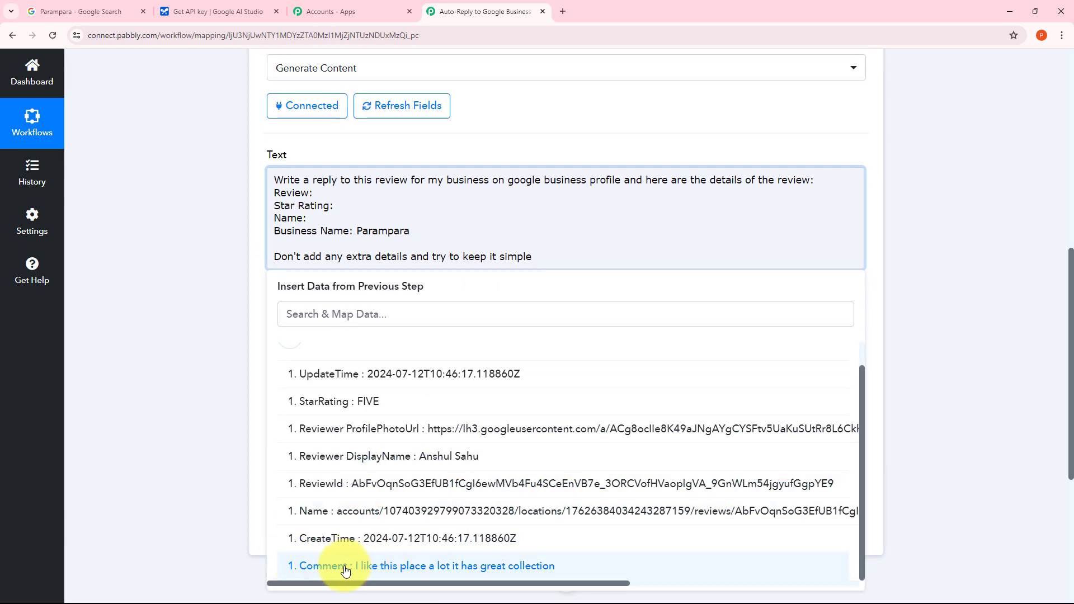
{"action": "left_click", "coordinate": [389, 570]}
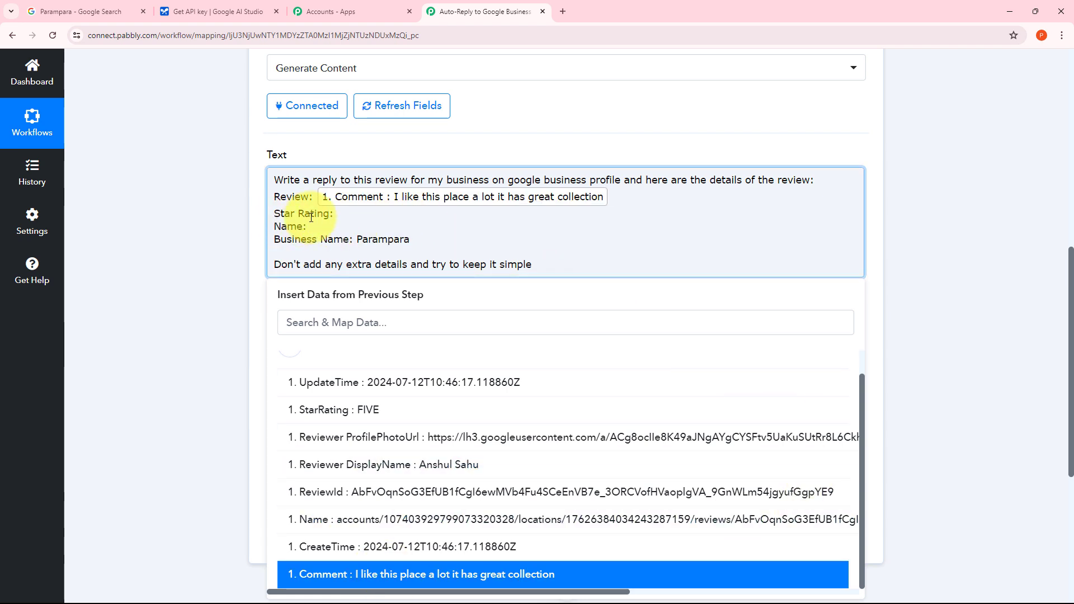
- Map the trigger's StarRating and Reviewer DisplayName values after the Star Rating and Name labels in the prompt
{"action": "left_click", "coordinate": [338, 213]}
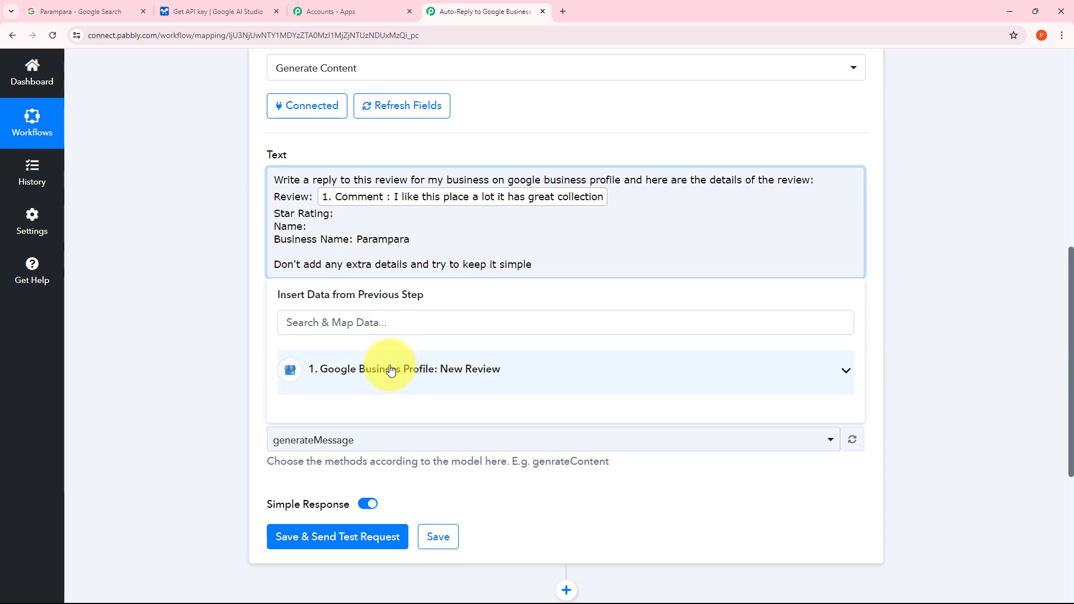
{"action": "left_click", "coordinate": [457, 379]}
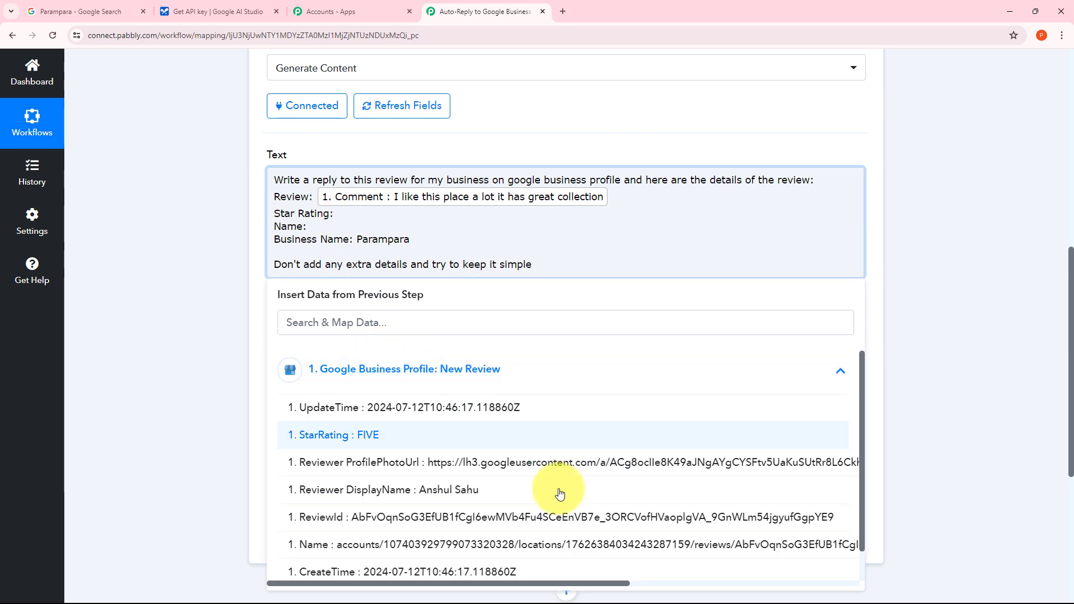
{"action": "left_click", "coordinate": [378, 445]}
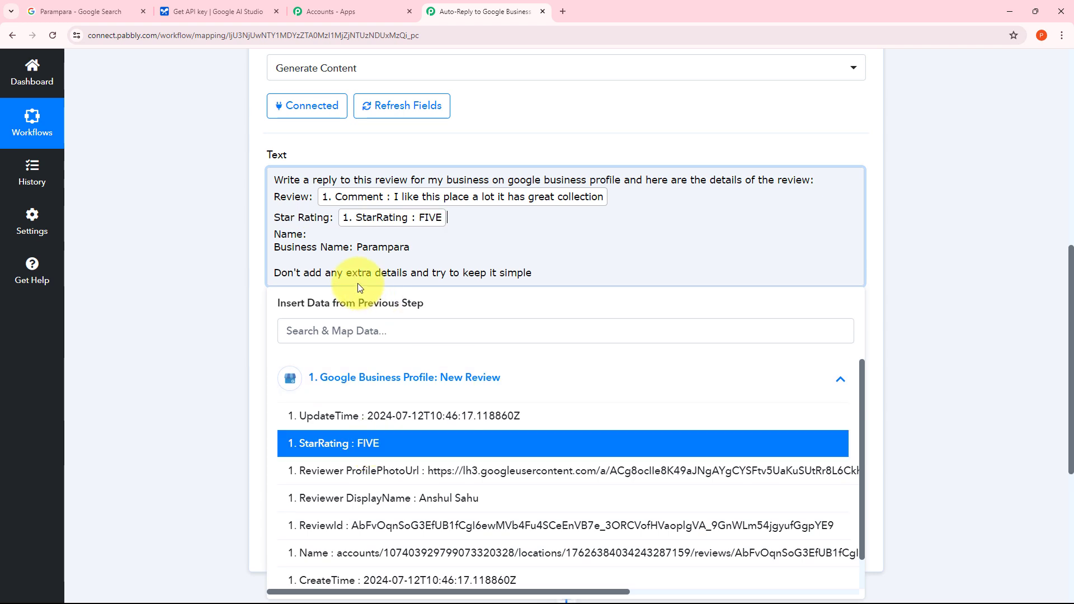
{"action": "left_click", "coordinate": [307, 234]}
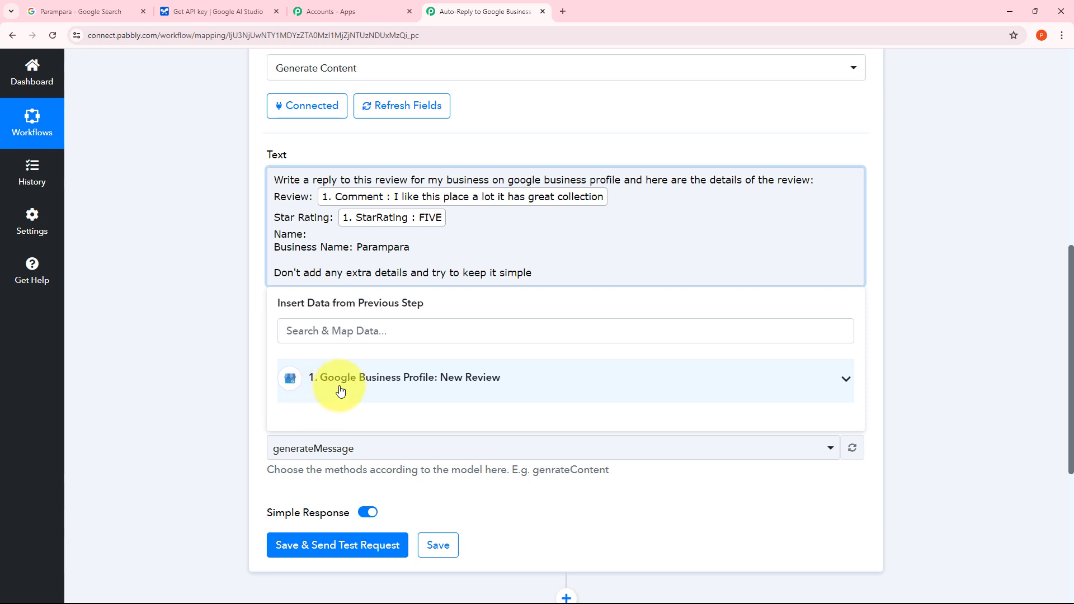
{"action": "left_click", "coordinate": [546, 380]}
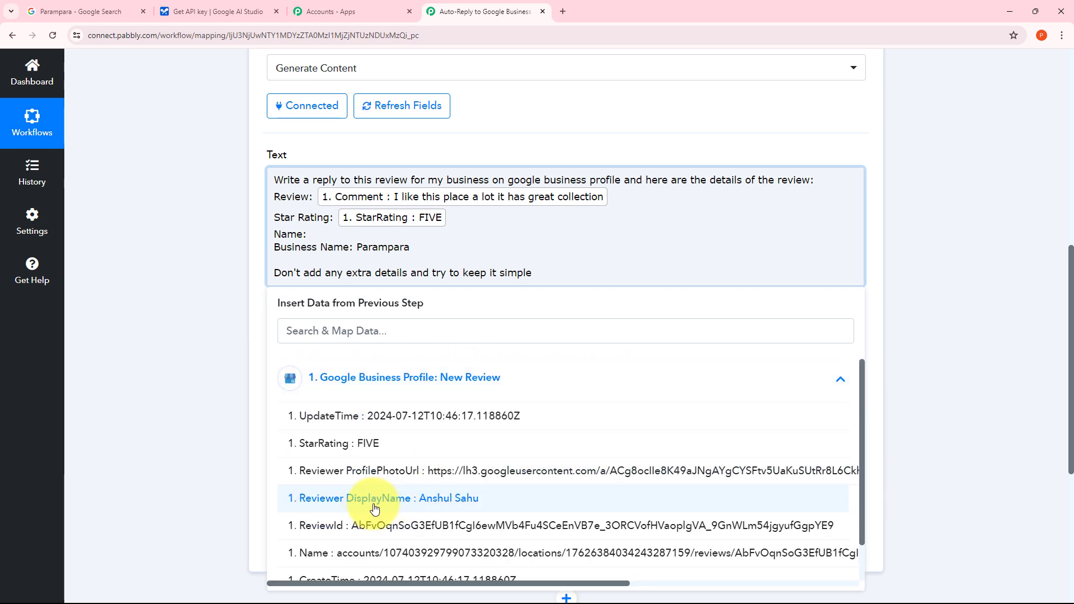
{"action": "left_click", "coordinate": [452, 502]}
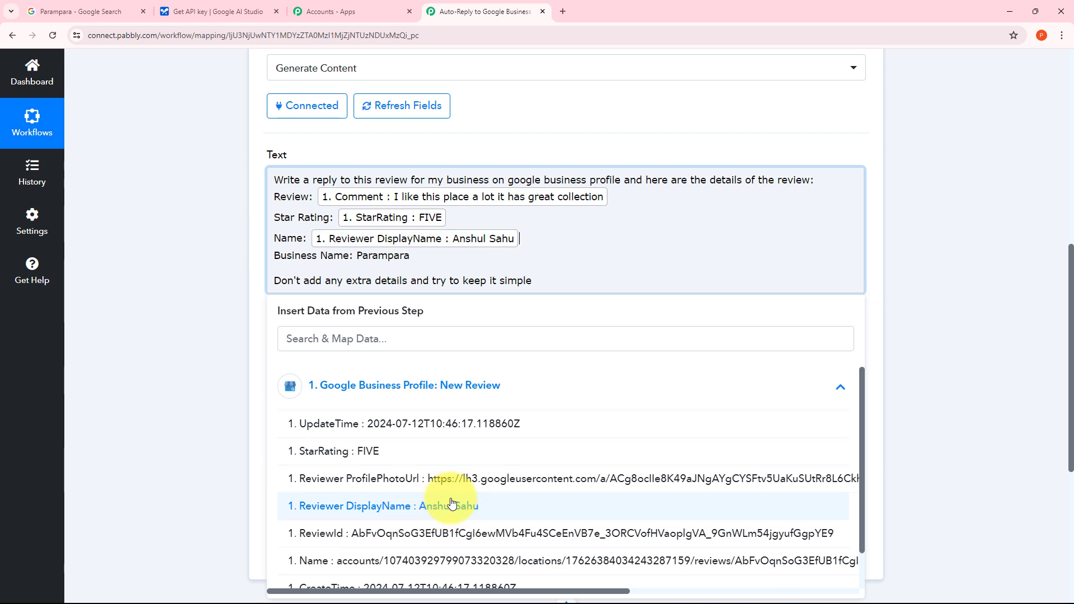
{"action": "left_click", "coordinate": [195, 284]}
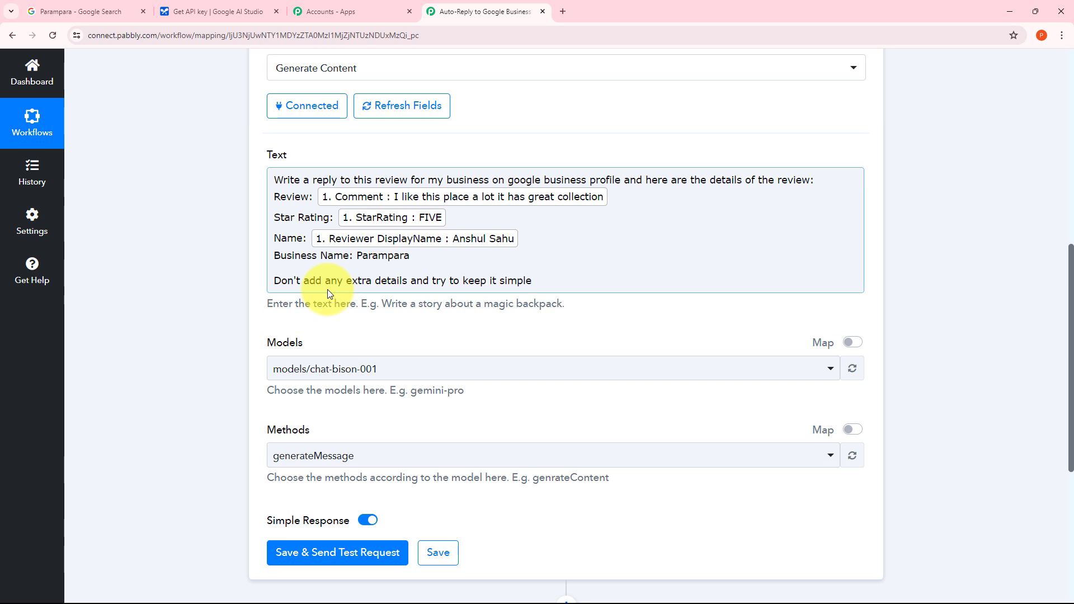
{"action": "left_click", "coordinate": [325, 298]}
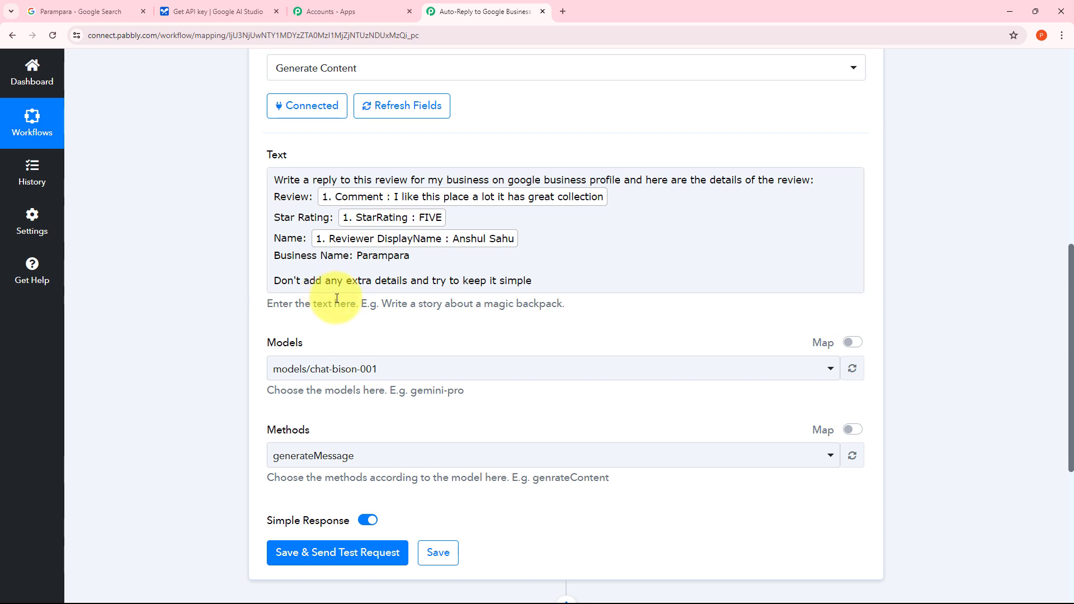
- Set the Generate Content action's model to models/gemini-pro
{"action": "scroll", "coordinate": [224, 297], "scroll_direction": "down", "scroll_amount": 1}
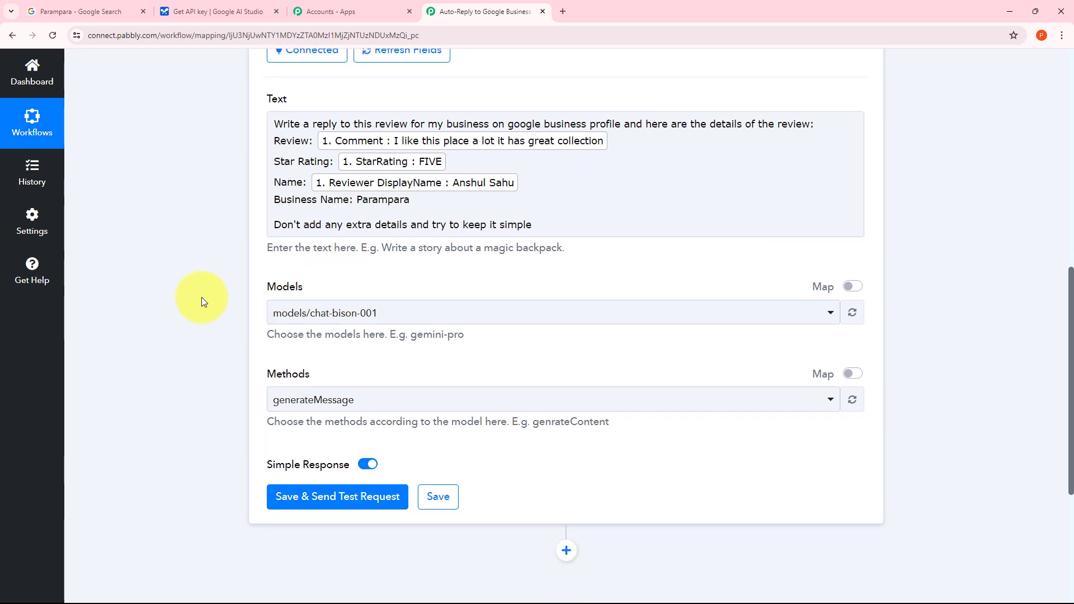
{"action": "left_click", "coordinate": [558, 318]}
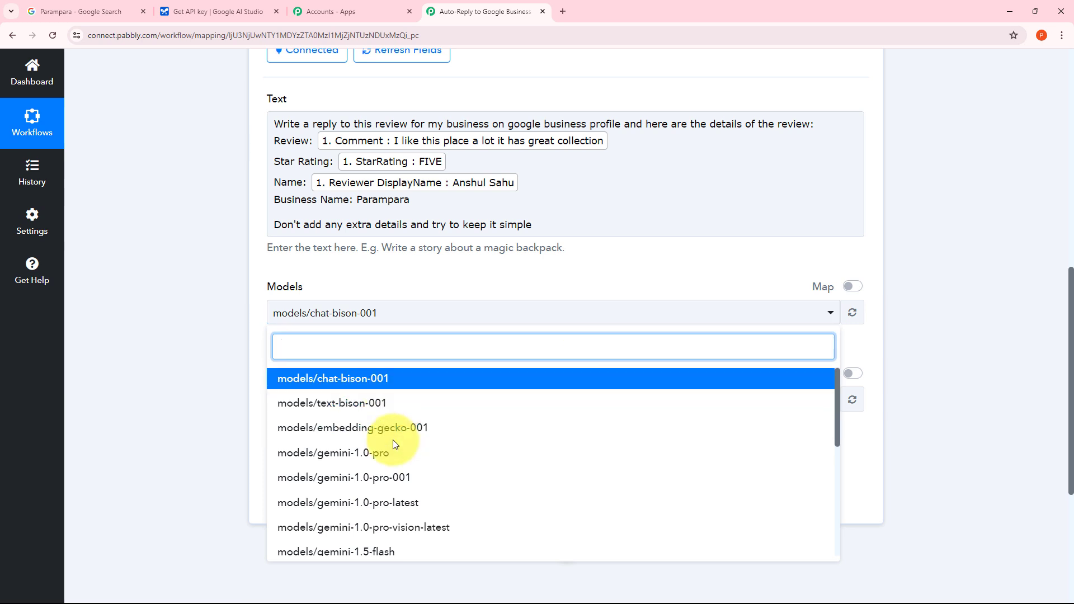
{"action": "scroll", "coordinate": [393, 439], "scroll_direction": "down", "scroll_amount": 2}
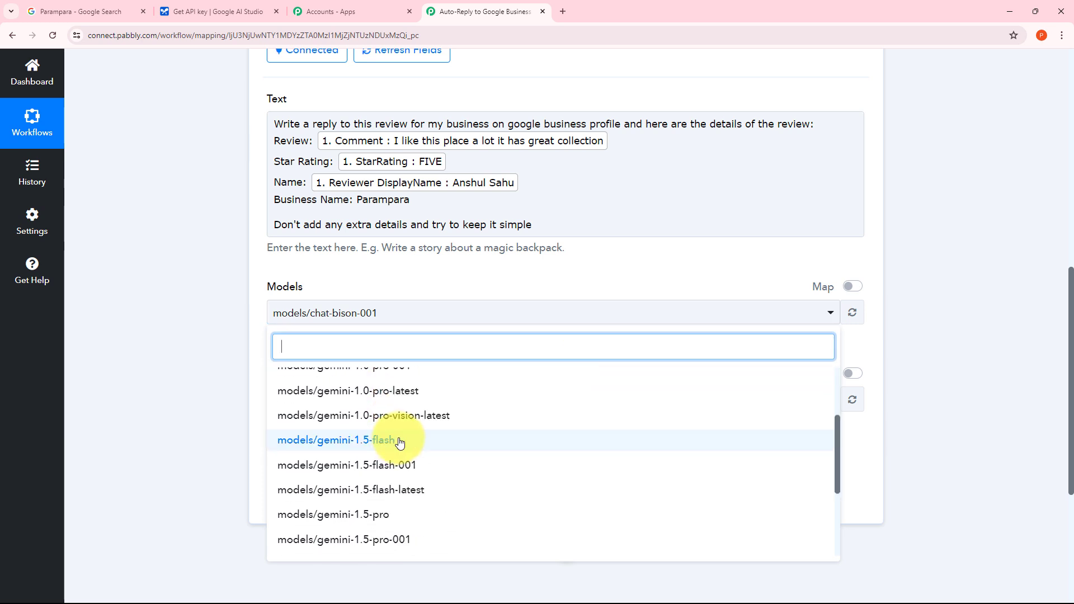
{"action": "scroll", "coordinate": [415, 438], "scroll_direction": "down", "scroll_amount": 2}
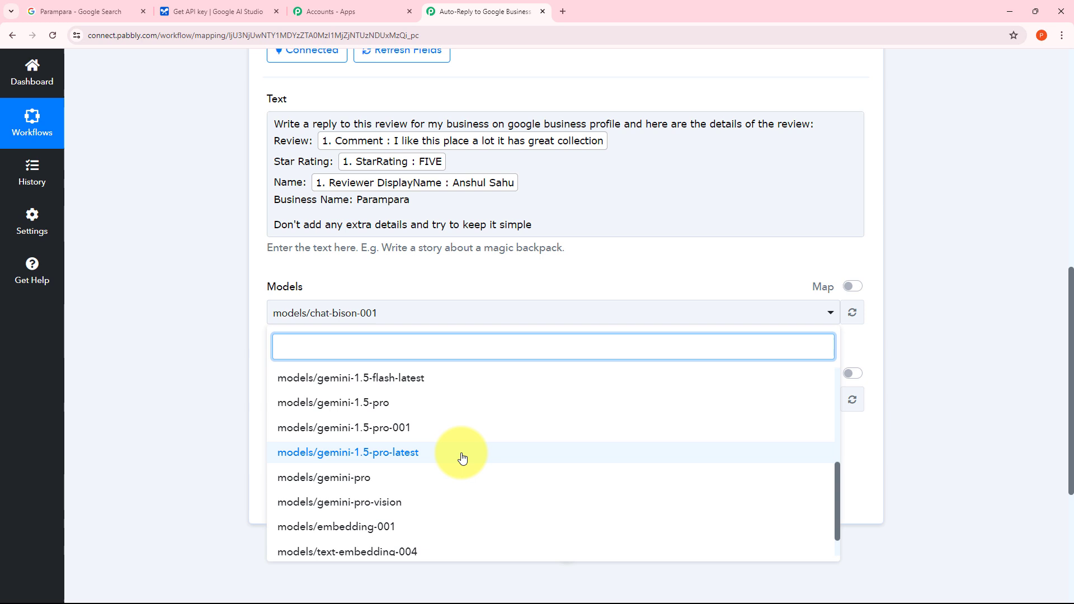
{"action": "left_click", "coordinate": [338, 484]}
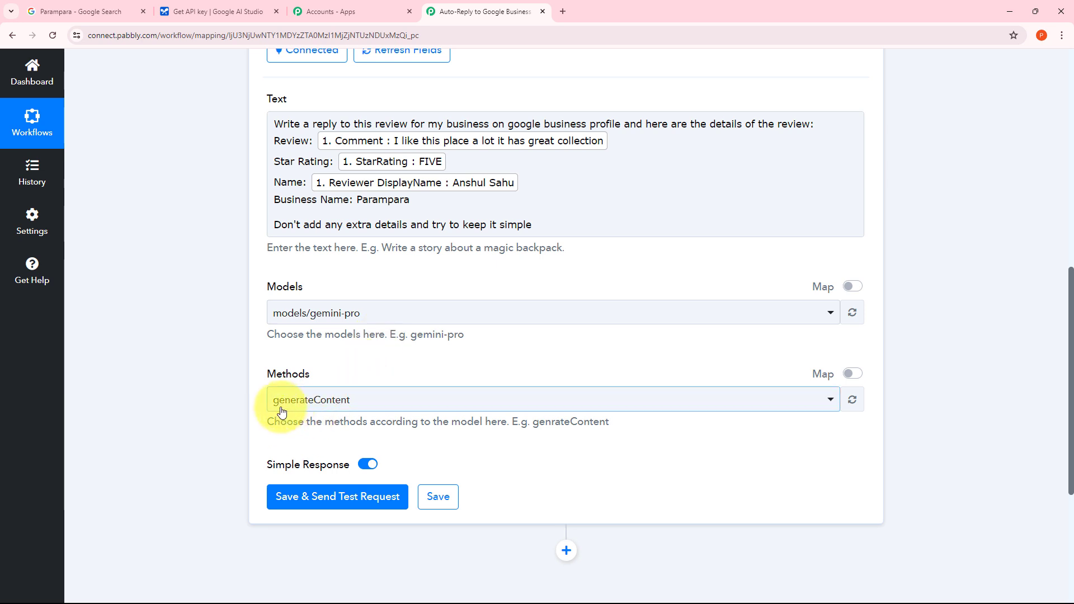
- Save the Generate Content action and send a test request to Google Generative AI
{"action": "scroll", "coordinate": [365, 325], "scroll_direction": "down", "scroll_amount": 2}
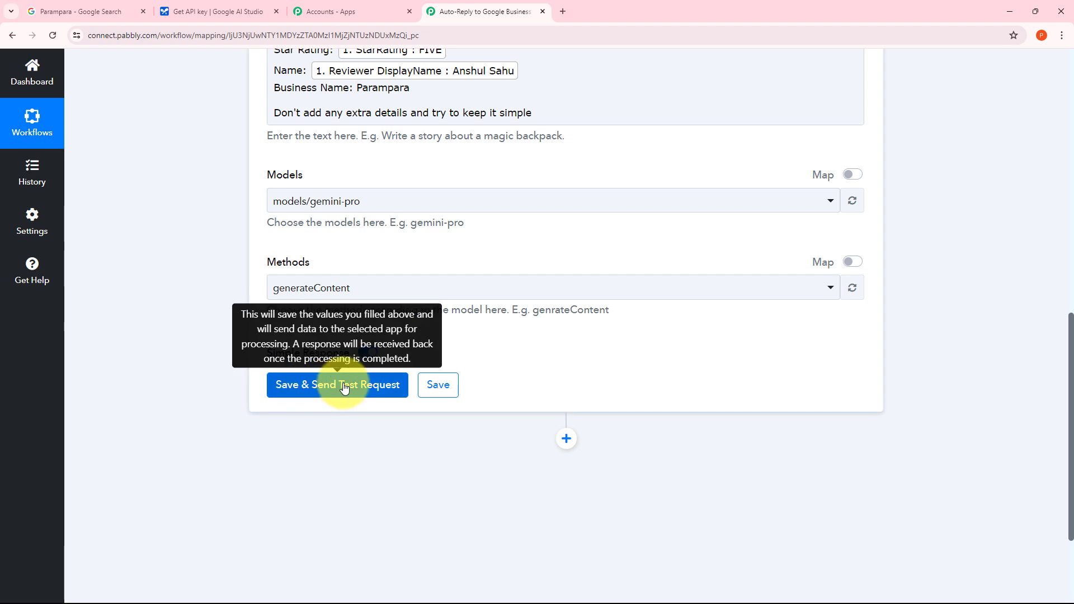
{"action": "left_click", "coordinate": [345, 386]}
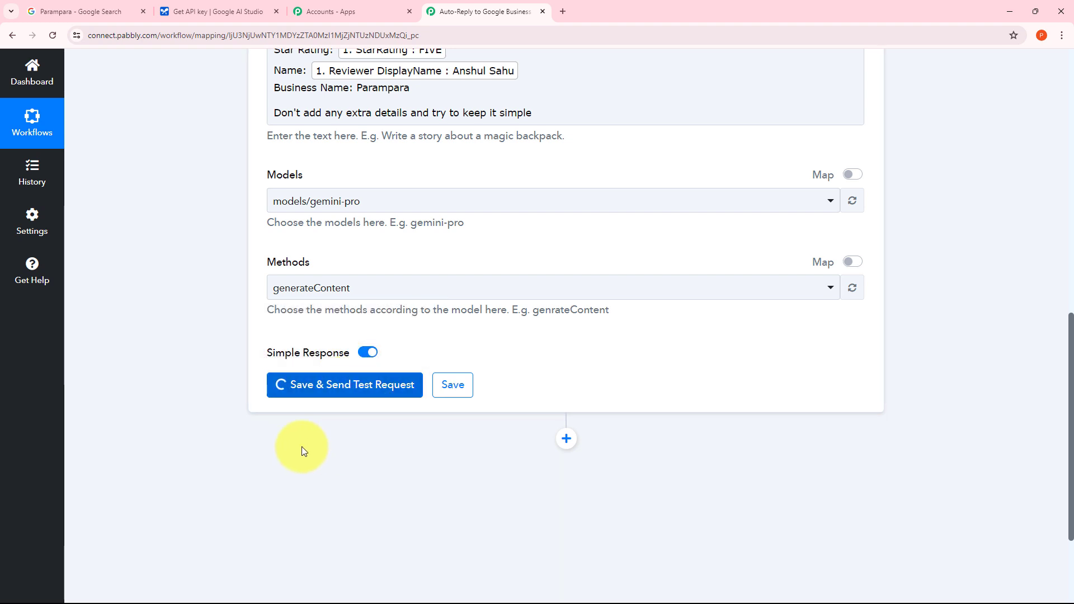
{"action": "scroll", "coordinate": [705, 309], "scroll_direction": "down", "scroll_amount": 2}
{"action": "scroll", "coordinate": [447, 304], "scroll_direction": "up", "scroll_amount": 2}
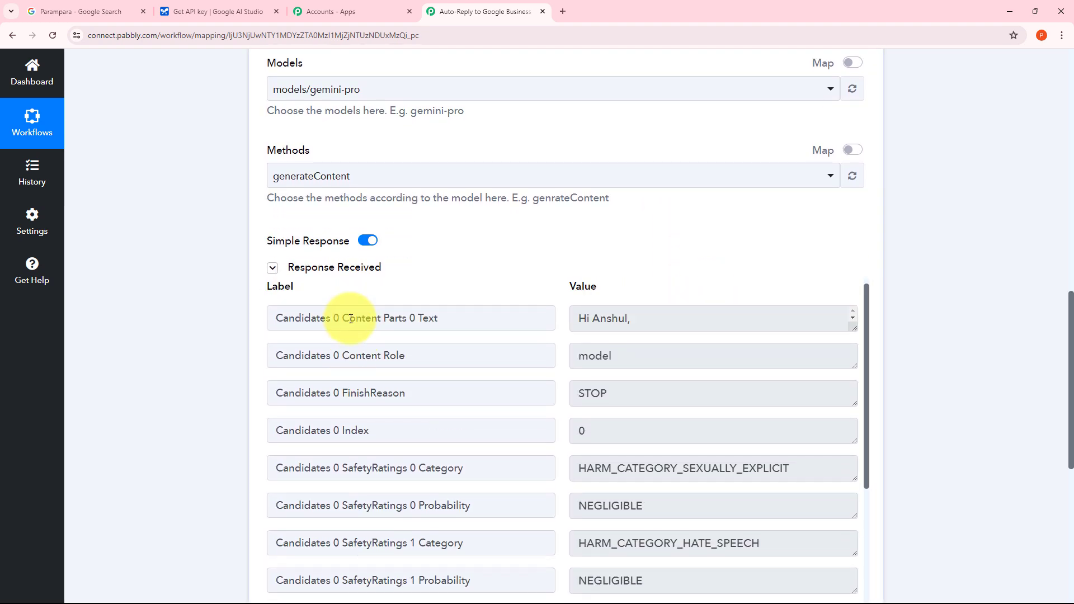
- Enlarge the Candidates 0 Content Parts 0 Text value in the response and read the full generated reply
{"action": "left_click_drag", "start_coordinate": [852, 335], "coordinate": [856, 511]}
{"action": "left_click_drag", "start_coordinate": [576, 323], "coordinate": [704, 476]}
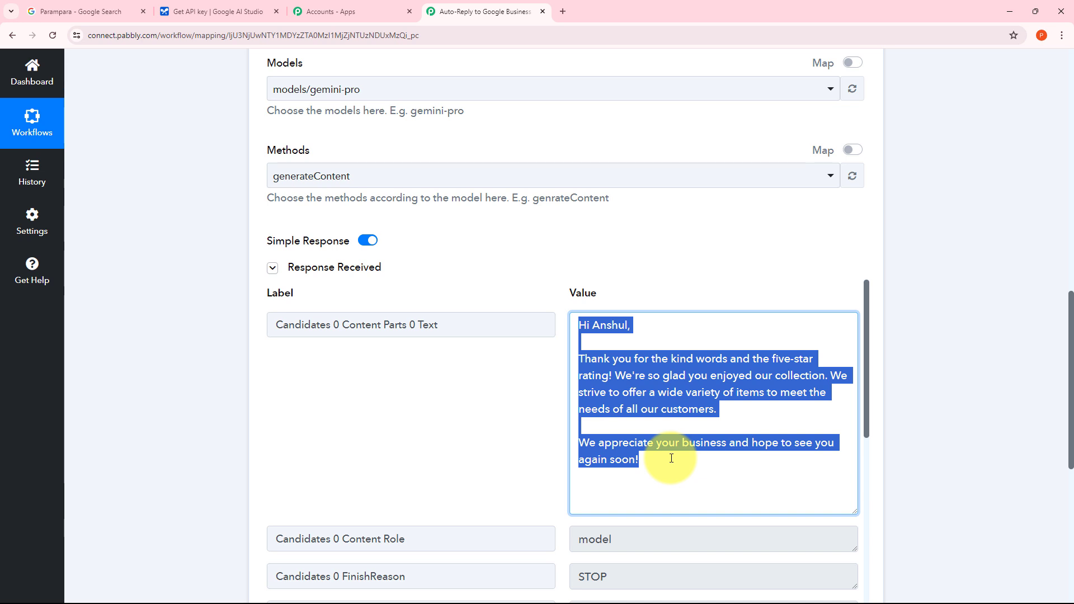
{"action": "left_click", "coordinate": [539, 389]}
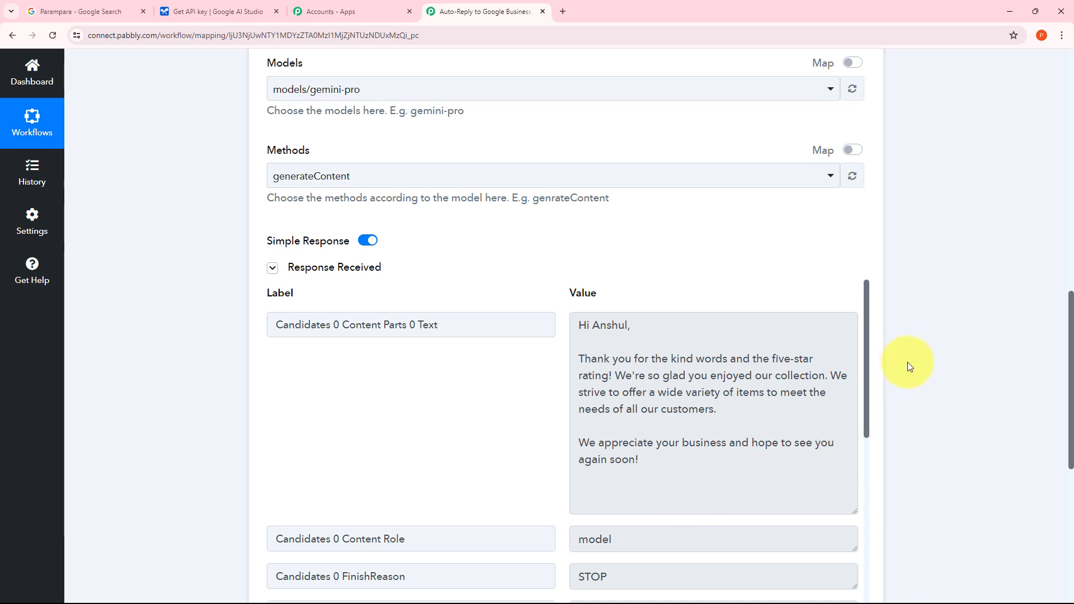
- Add an action step after Google Generative AI using the Google Business Profile app with the Create Reply event
{"action": "scroll", "coordinate": [904, 350], "scroll_direction": "down", "scroll_amount": 5}
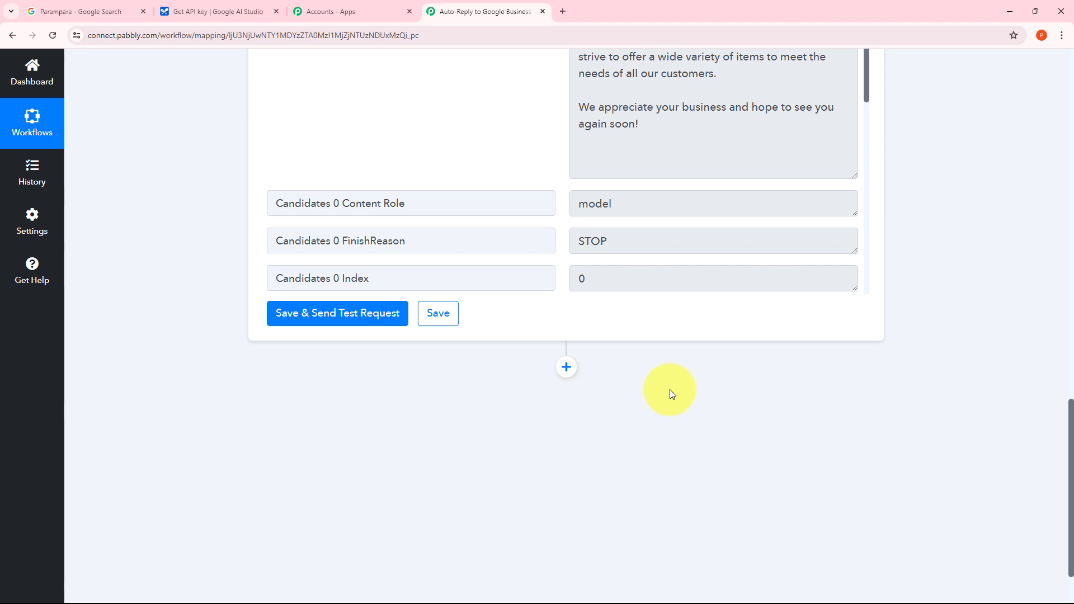
{"action": "left_click", "coordinate": [566, 367]}
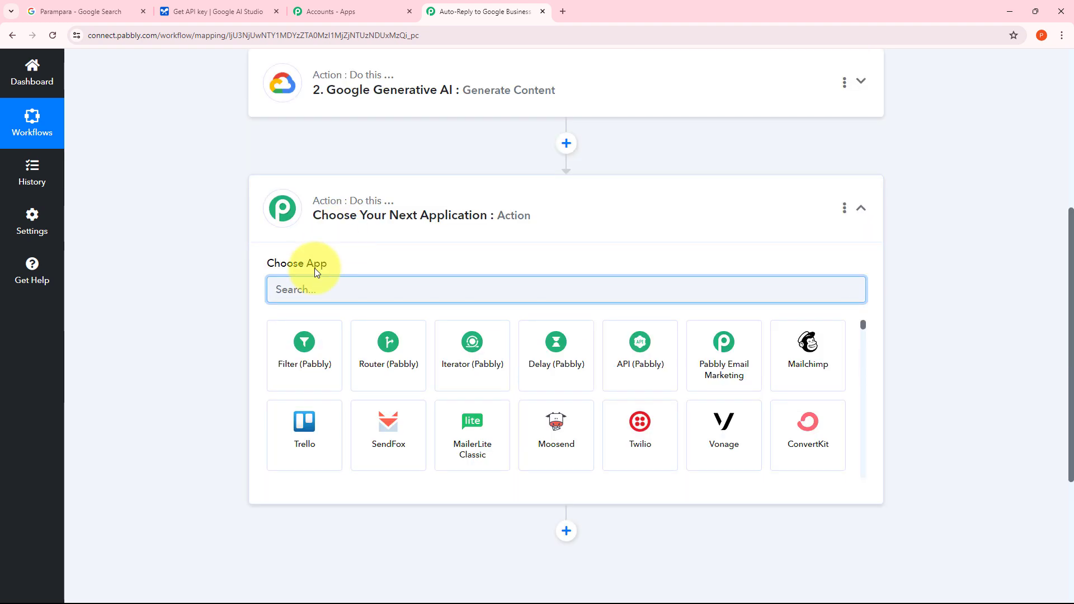
{"action": "type", "text": "G"}
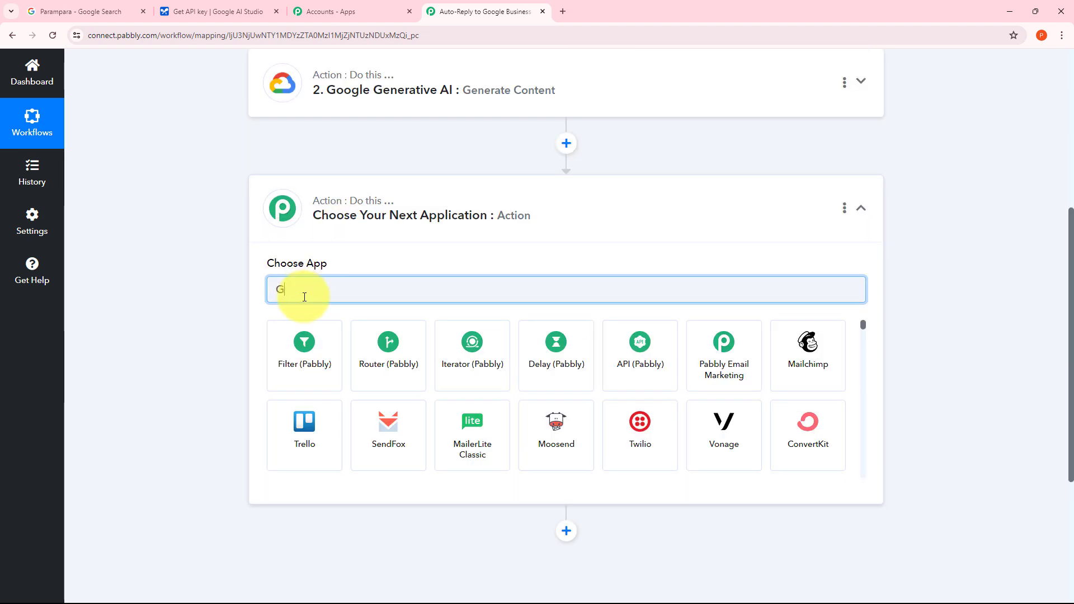
{"action": "type", "text": "oogle Business"}
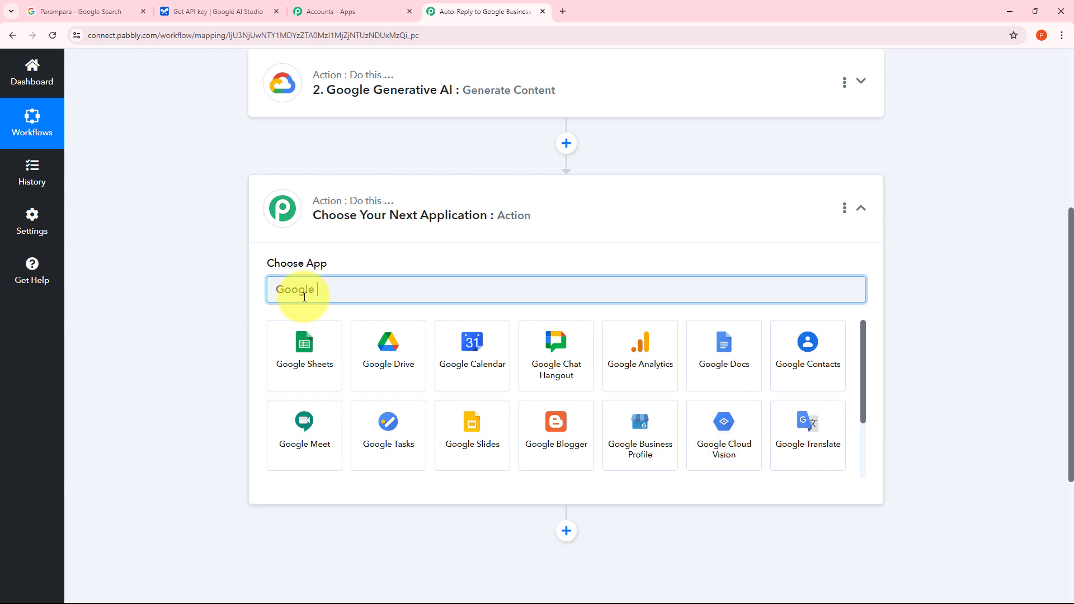
{"action": "left_click", "coordinate": [305, 347]}
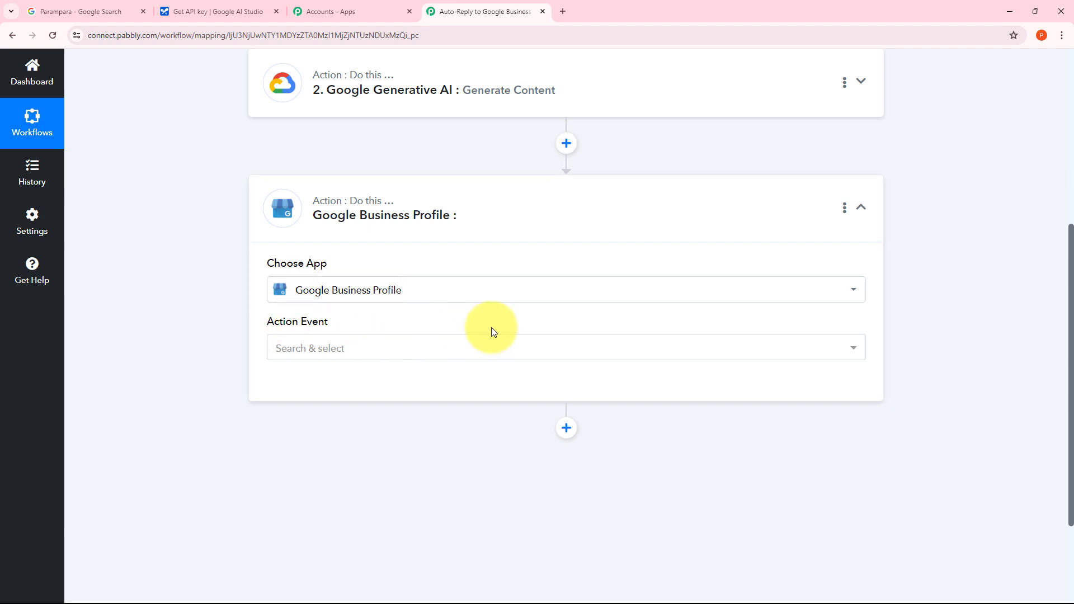
{"action": "left_click", "coordinate": [607, 354]}
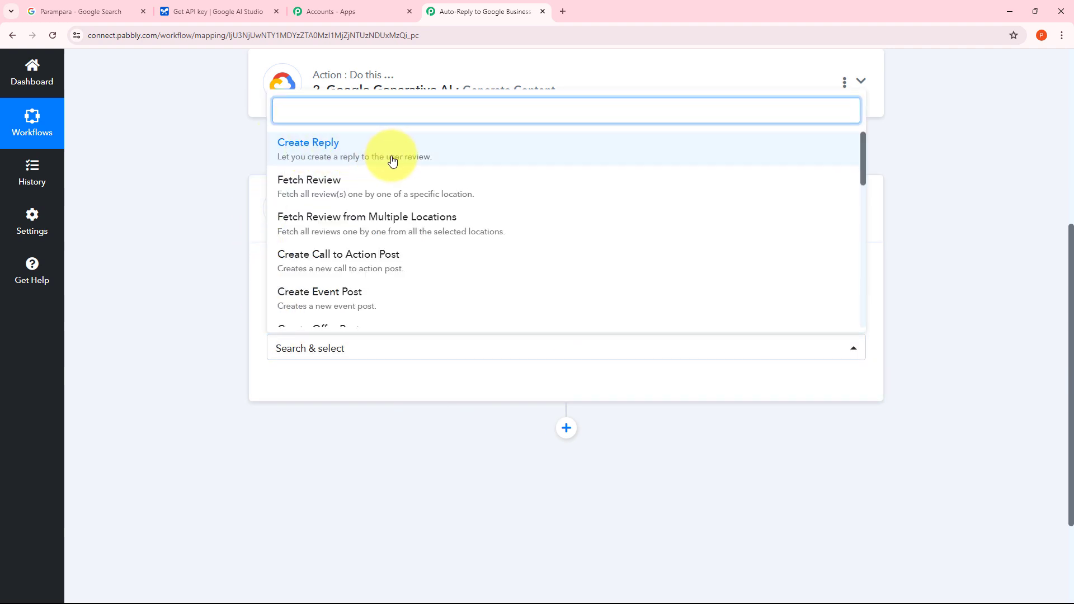
{"action": "left_click", "coordinate": [421, 161]}
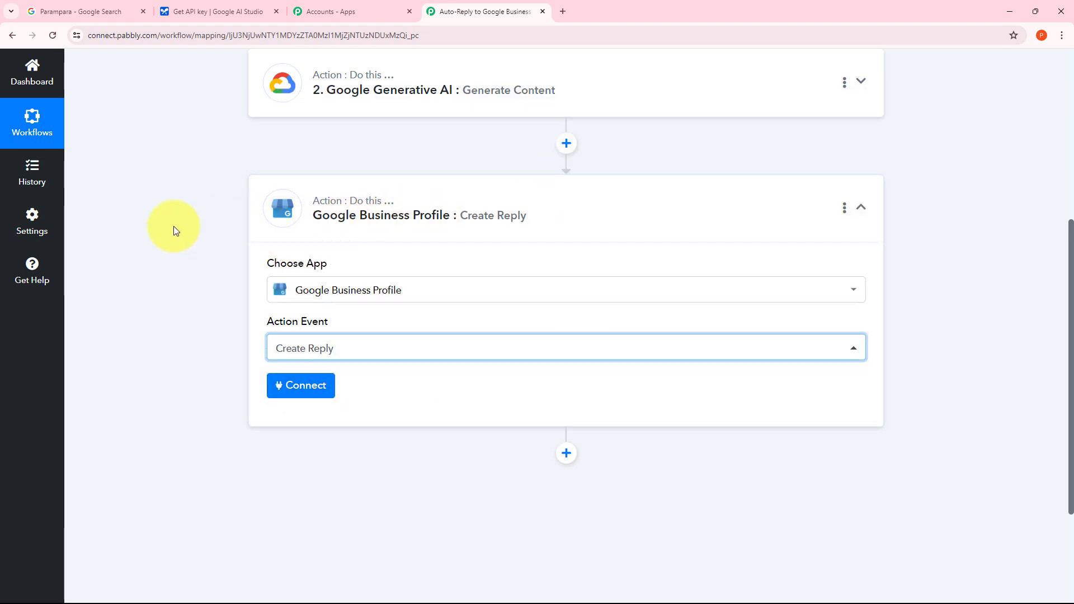
- Connect the Create Reply action through the existing Google Business Profile #4 connection and save it
{"action": "left_click", "coordinate": [295, 388]}
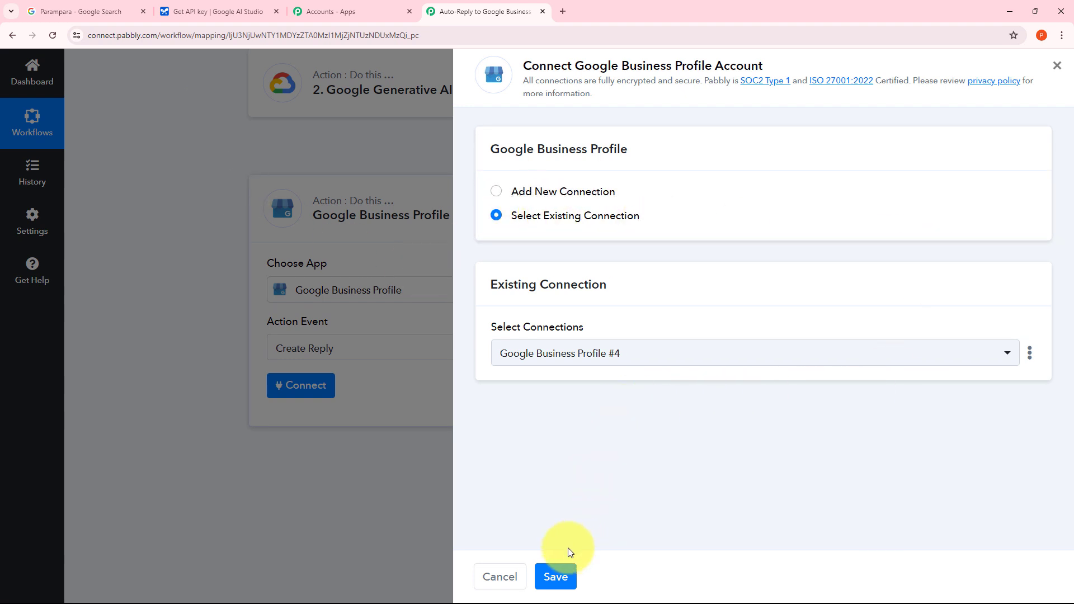
{"action": "left_click", "coordinate": [566, 572]}
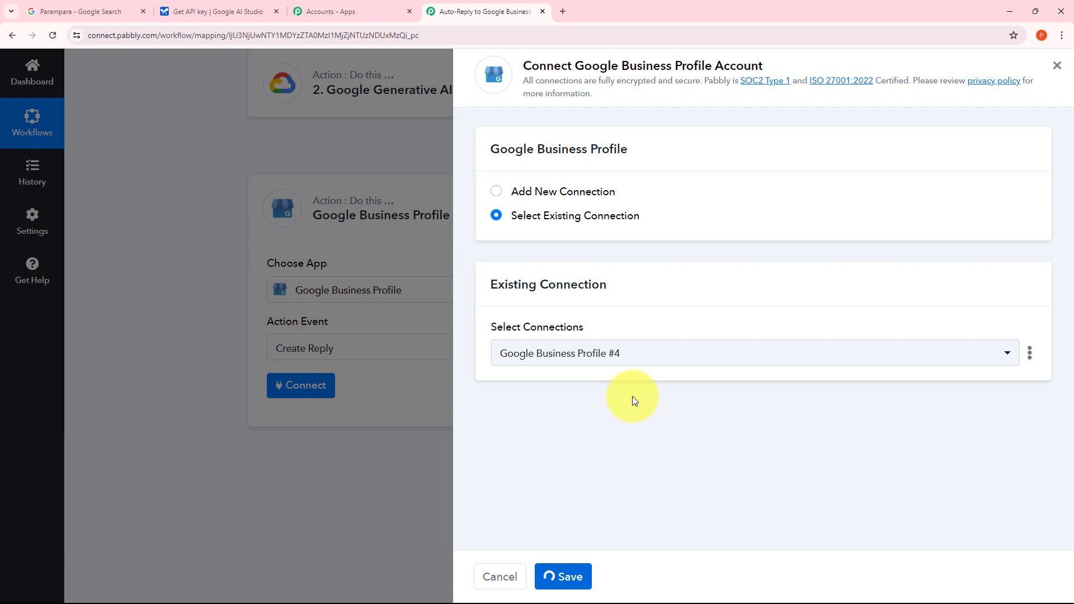
{"action": "scroll", "coordinate": [632, 396], "scroll_direction": "down", "scroll_amount": 3}
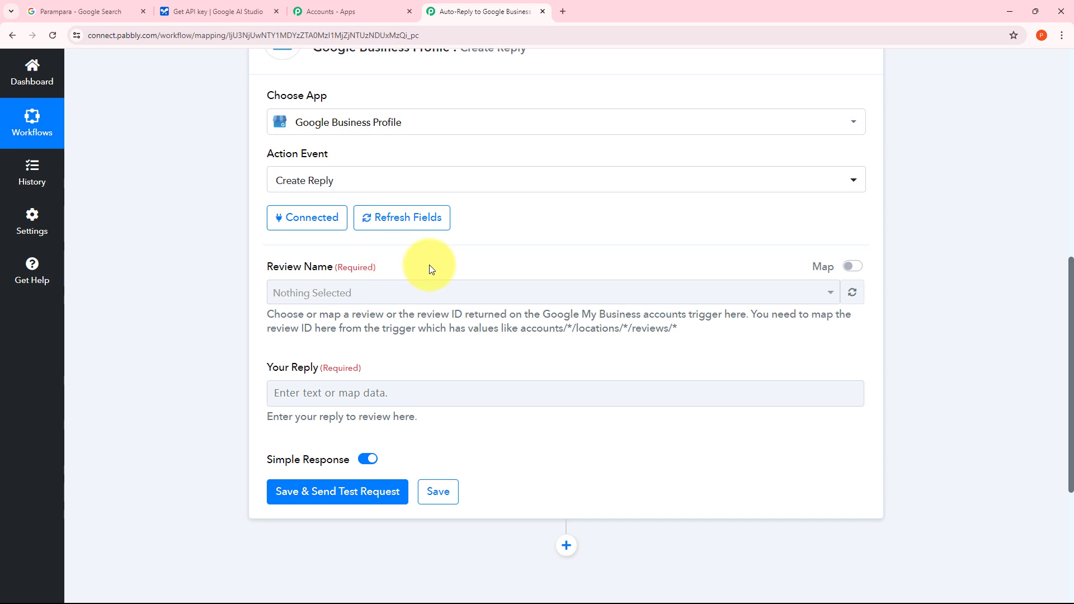
- Enable mapping for Review Name and map it to the Name value from the Google Business Profile New Review trigger
{"action": "left_click", "coordinate": [853, 267]}
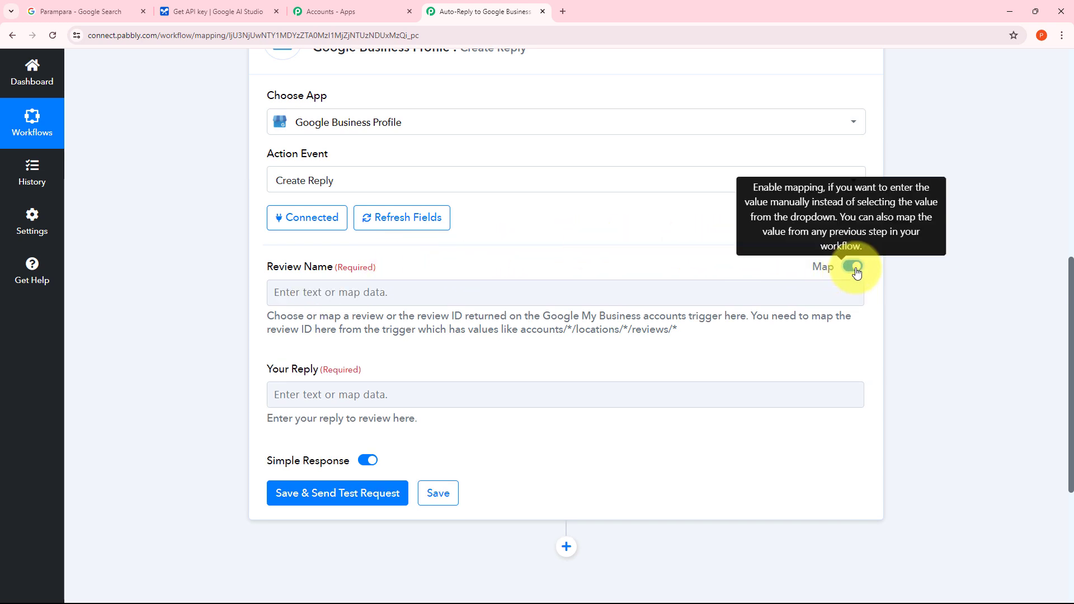
{"action": "left_click", "coordinate": [313, 293]}
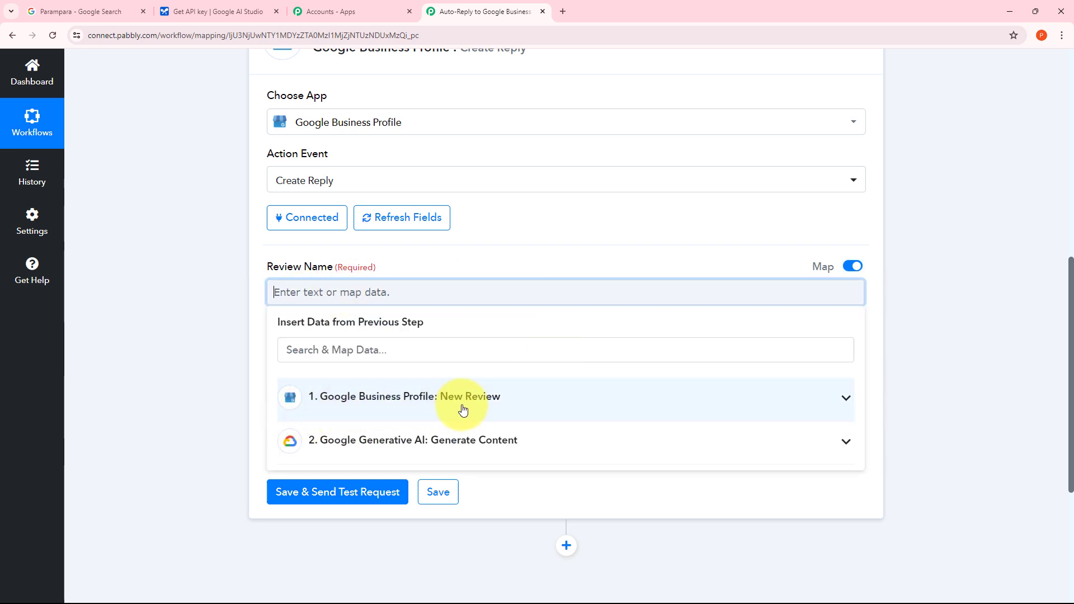
{"action": "left_click", "coordinate": [498, 402]}
{"action": "scroll", "coordinate": [495, 407], "scroll_direction": "down", "scroll_amount": 2}
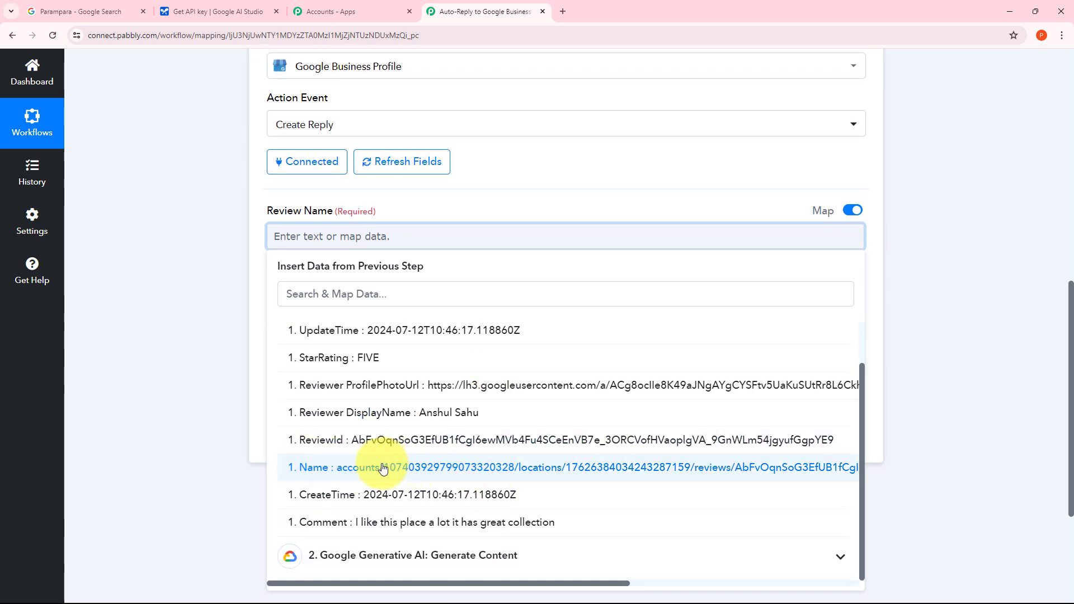
{"action": "left_click", "coordinate": [383, 468]}
{"action": "left_click", "coordinate": [491, 170]}
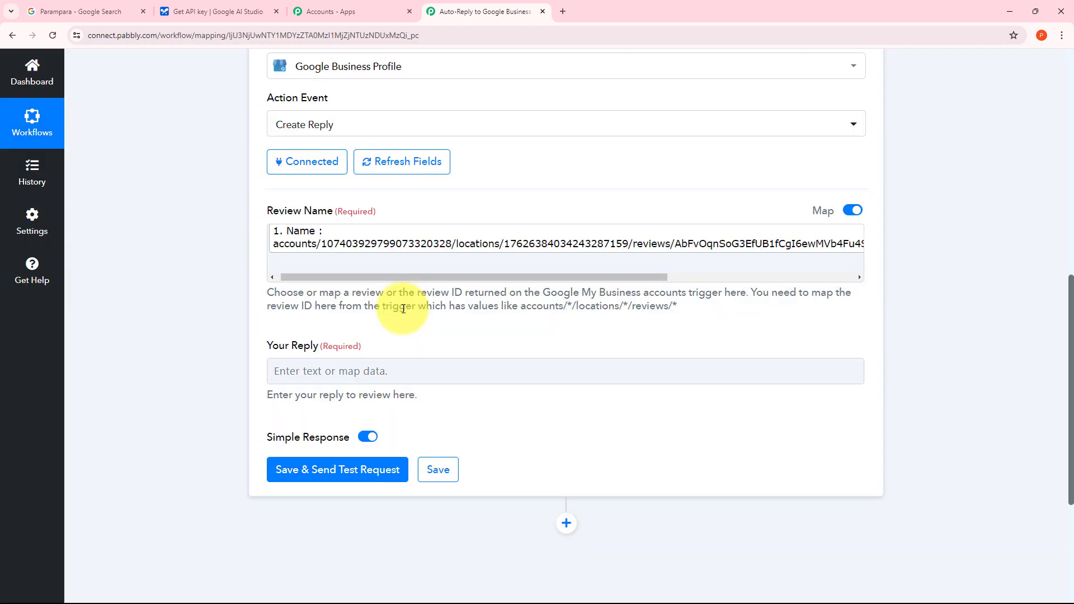
- Map Your Reply to the Candidates 0 Content Parts 0 Text value from the Google Generative AI Generate Content step
{"action": "scroll", "coordinate": [391, 311], "scroll_direction": "down", "scroll_amount": 1}
{"action": "left_click", "coordinate": [291, 313]}
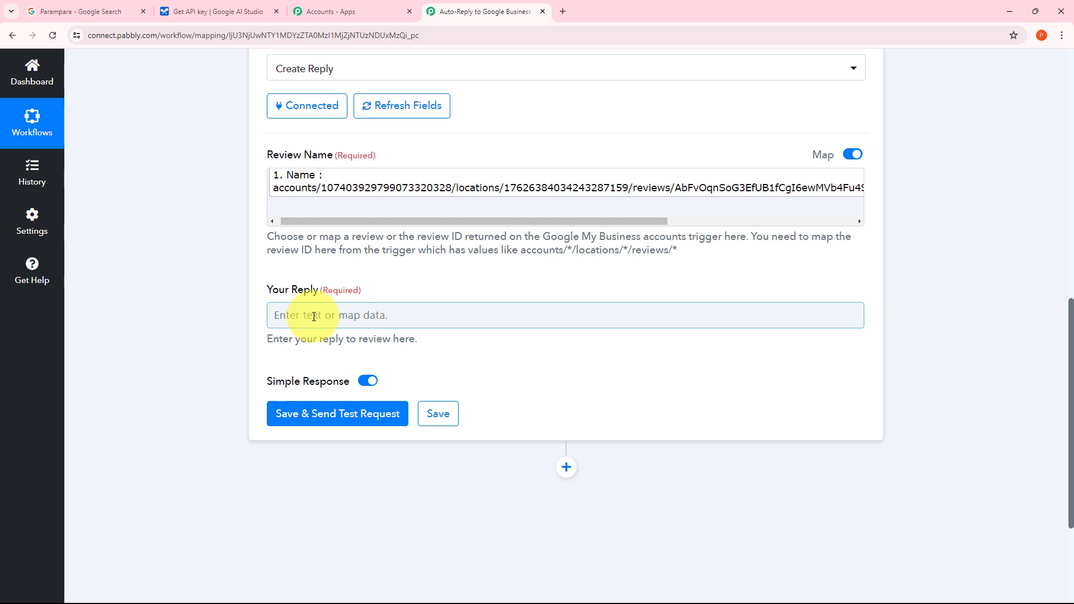
{"action": "left_click", "coordinate": [291, 313]}
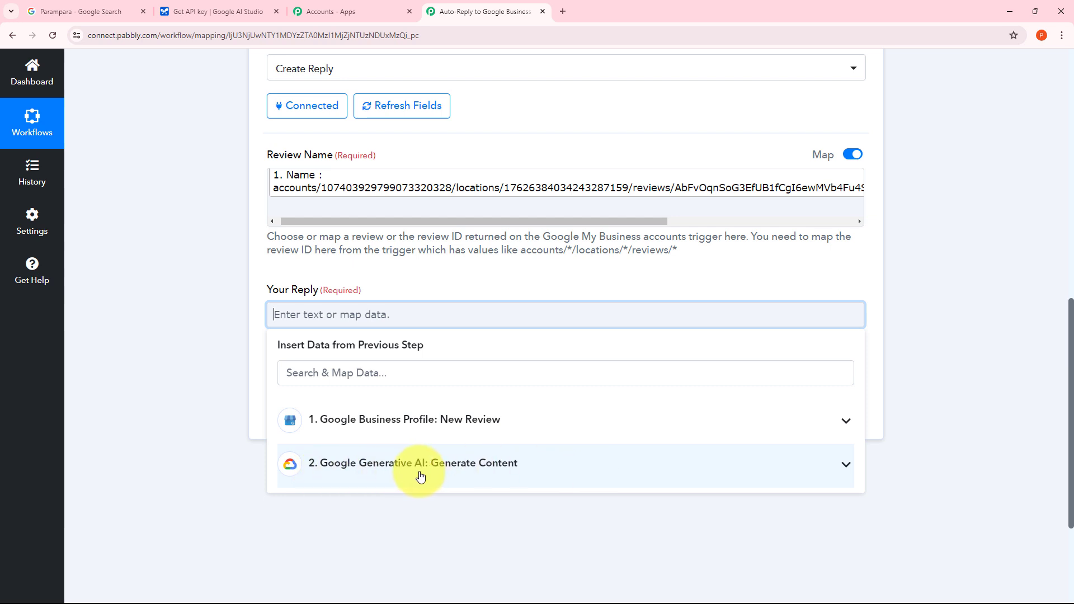
{"action": "left_click", "coordinate": [843, 466]}
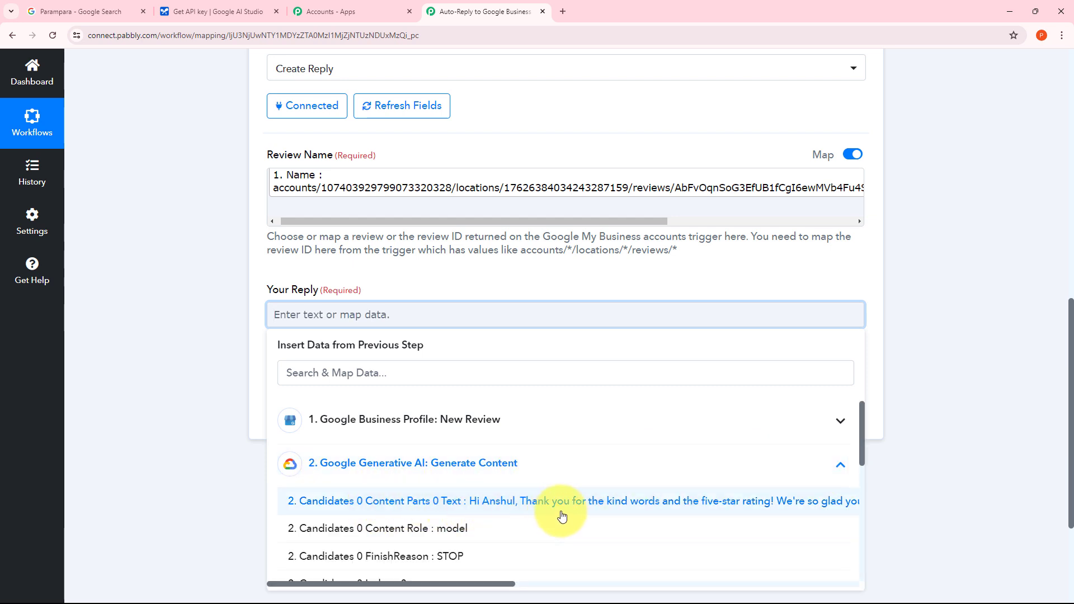
{"action": "left_click", "coordinate": [591, 507]}
{"action": "left_click", "coordinate": [172, 374]}
{"action": "scroll", "coordinate": [236, 360], "scroll_direction": "up", "scroll_amount": 1}
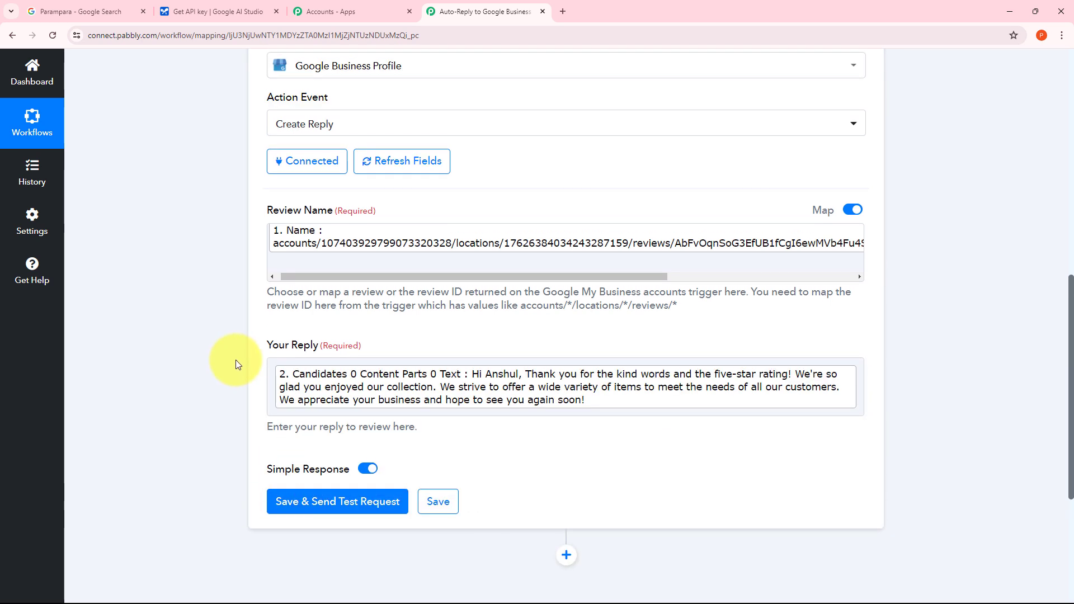
- Save the Create Reply action, send a test request, and enlarge the Comment value in the response to read it
{"action": "scroll", "coordinate": [236, 360], "scroll_direction": "down", "scroll_amount": 3}
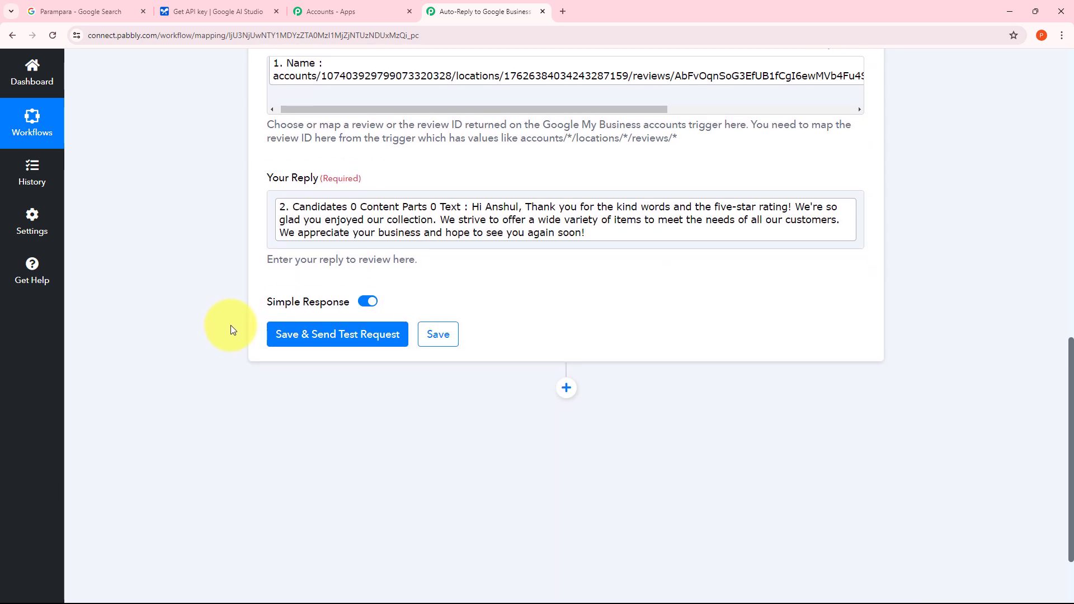
{"action": "left_click", "coordinate": [348, 335]}
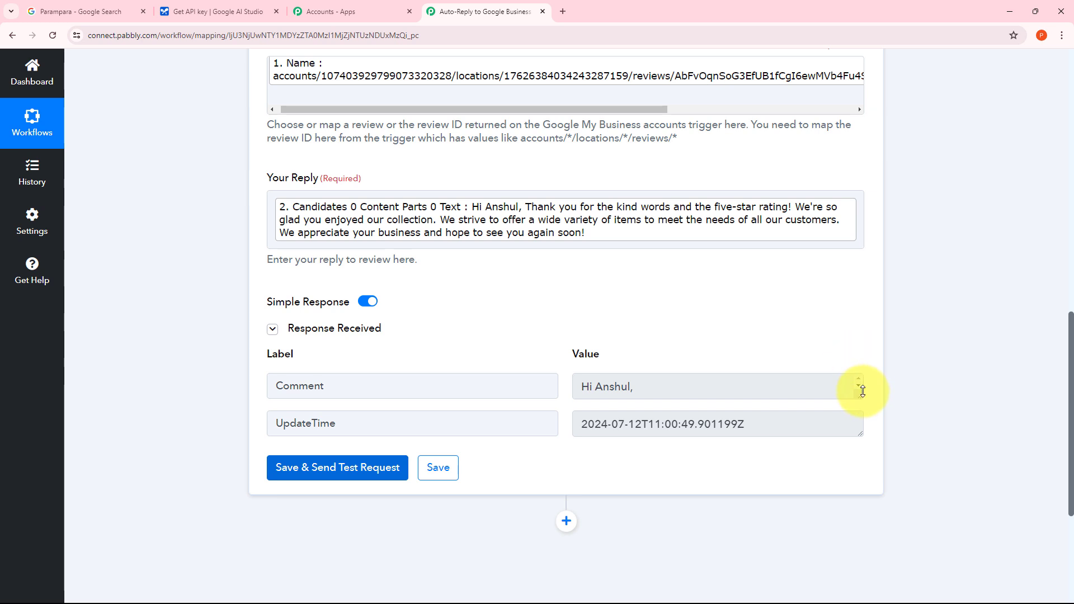
{"action": "left_click_drag", "start_coordinate": [863, 391], "coordinate": [860, 584]}
{"action": "scroll", "coordinate": [604, 395], "scroll_direction": "down", "scroll_amount": 1}
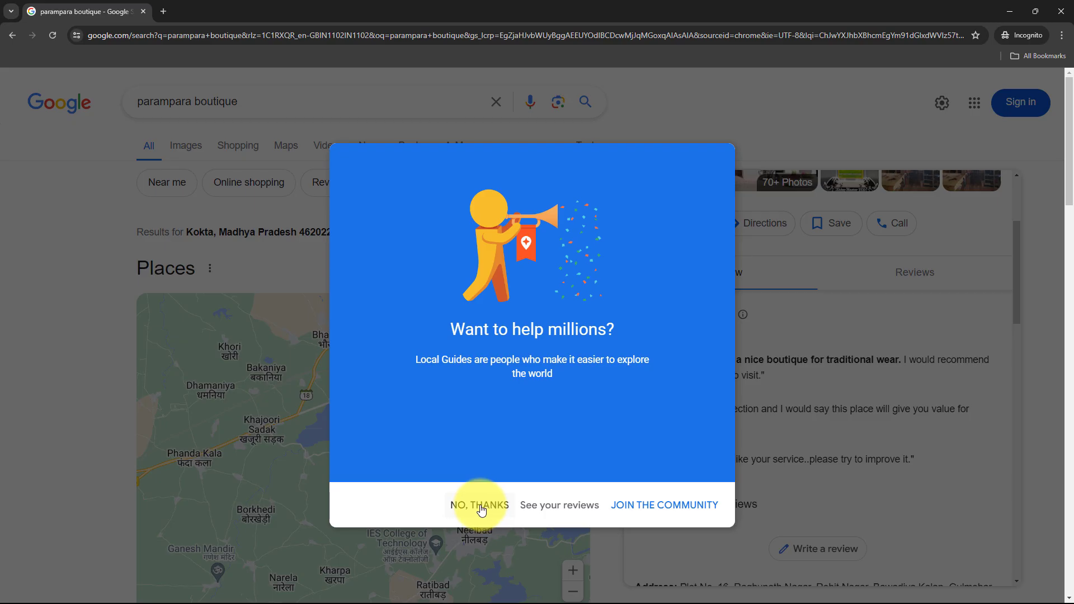
- In the incognito Google Search window, decline the Local Guides offer, reload the parampara boutique results, and read the owner's reply to the latest review
{"action": "left_click", "coordinate": [457, 507]}
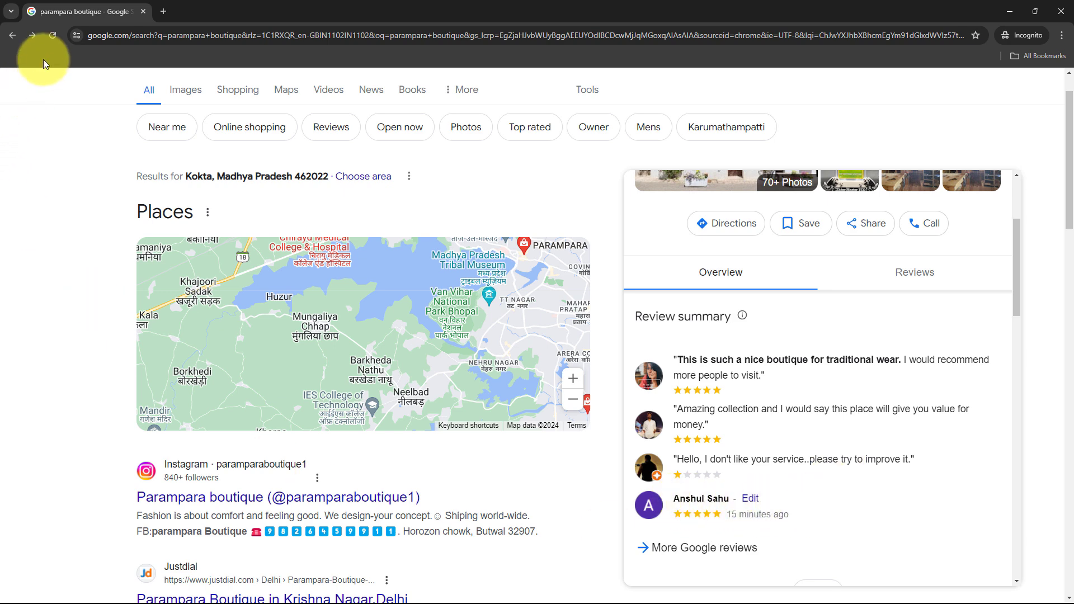
{"action": "left_click", "coordinate": [53, 35]}
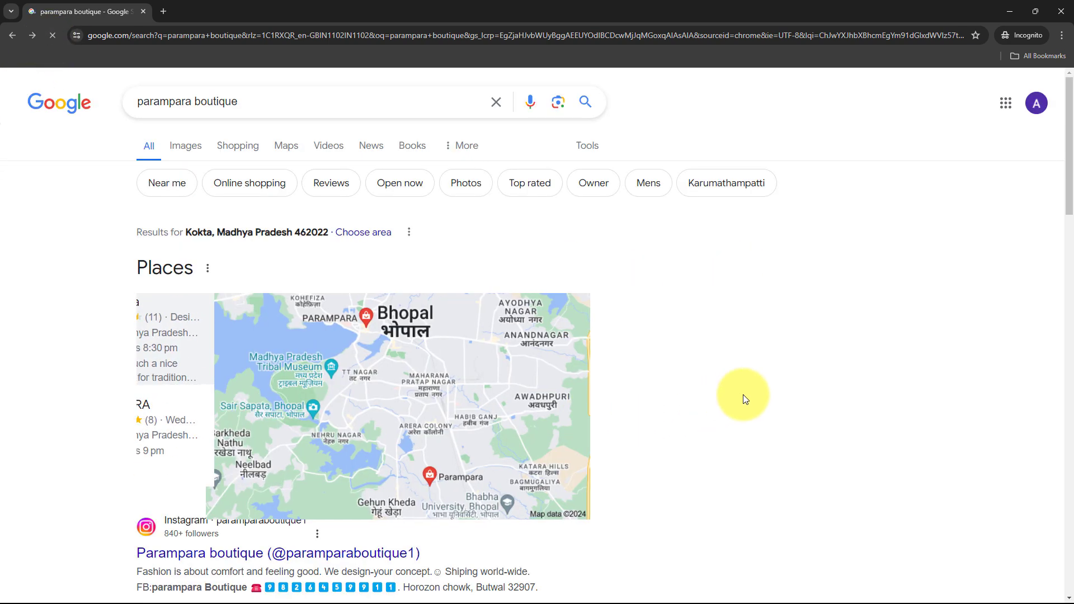
{"action": "left_click", "coordinate": [700, 492]}
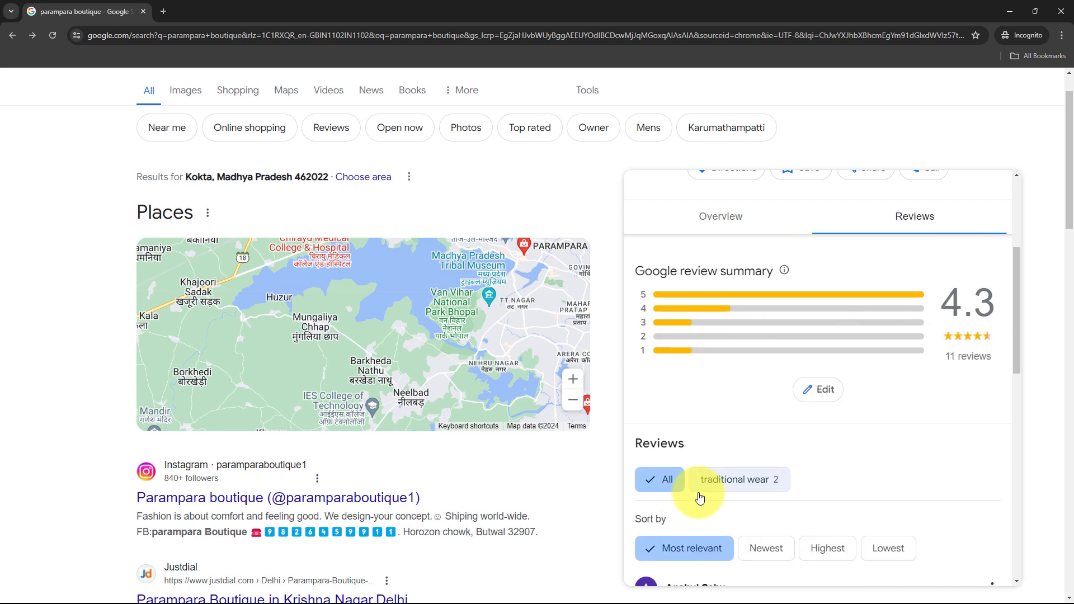
{"action": "scroll", "coordinate": [784, 430], "scroll_direction": "down", "scroll_amount": 5}
{"action": "scroll", "coordinate": [850, 394], "scroll_direction": "up", "scroll_amount": 1}
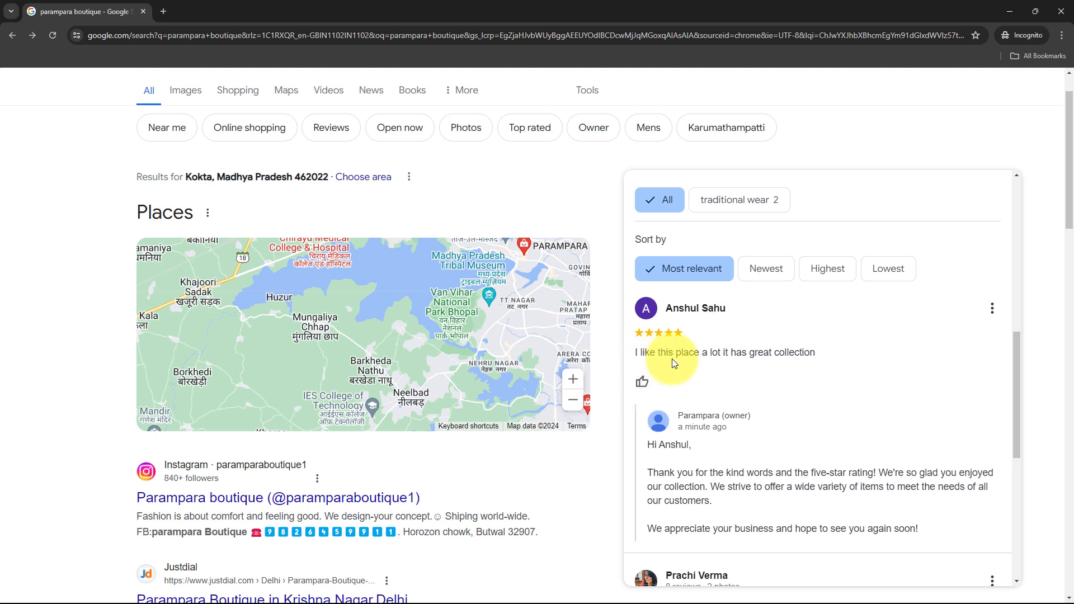
{"action": "scroll", "coordinate": [786, 363], "scroll_direction": "down", "scroll_amount": 1}
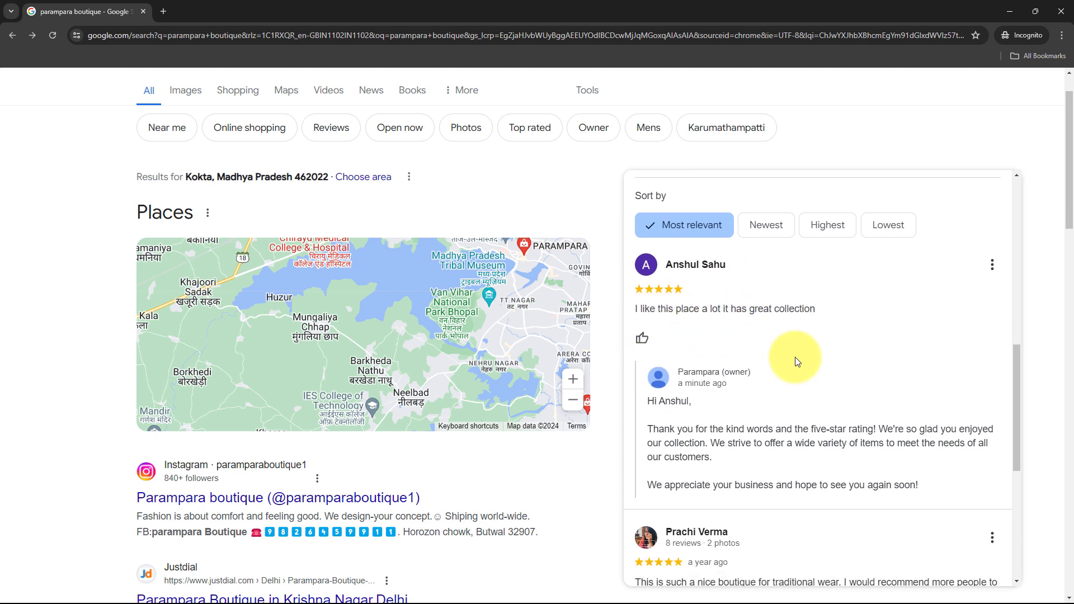
{"action": "scroll", "coordinate": [680, 362], "scroll_direction": "up", "scroll_amount": 1}
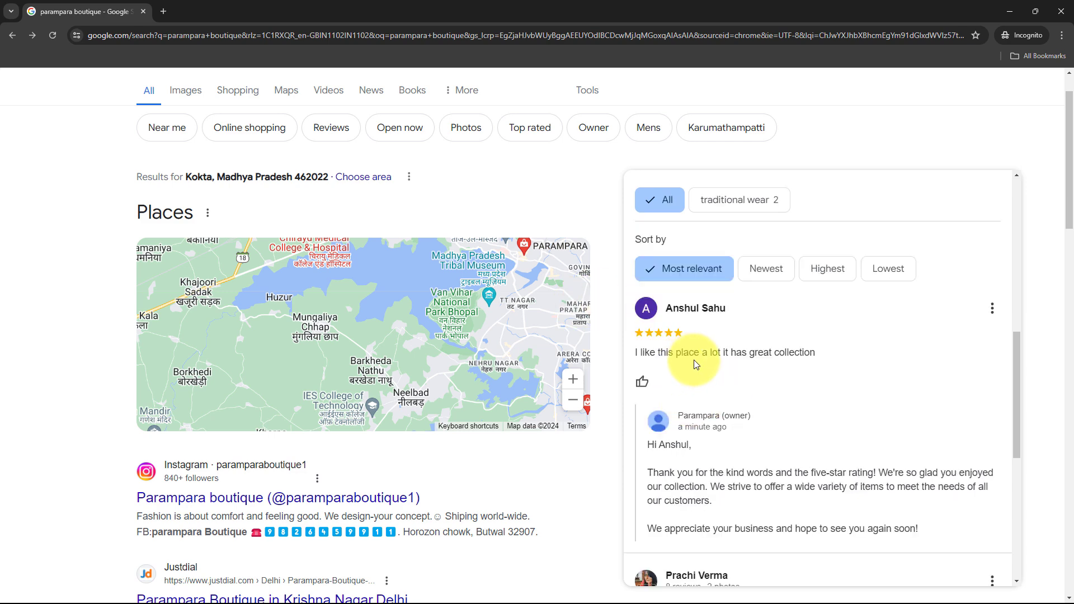
{"action": "scroll", "coordinate": [742, 380], "scroll_direction": "down", "scroll_amount": 1}
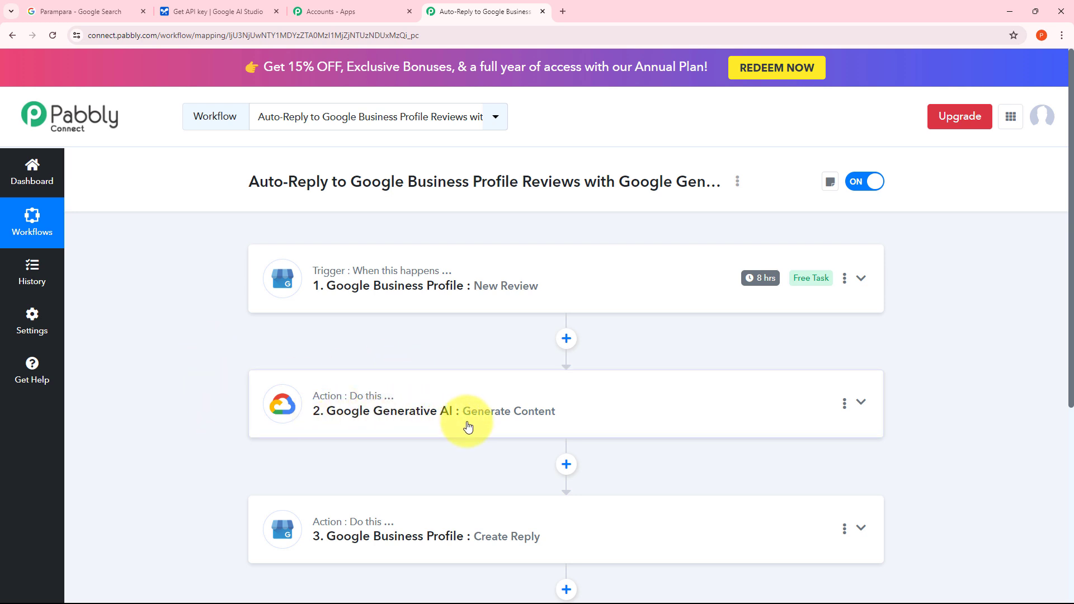
{"action": "scroll", "coordinate": [176, 331], "scroll_direction": "down", "scroll_amount": 1}
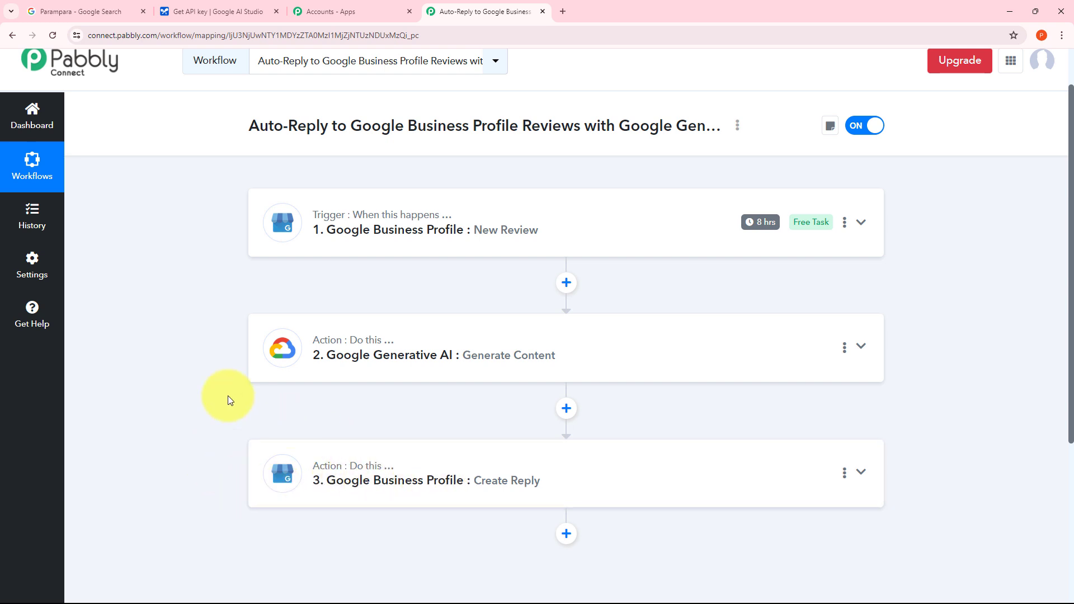
{"action": "scroll", "coordinate": [227, 401], "scroll_direction": "up", "scroll_amount": 1}
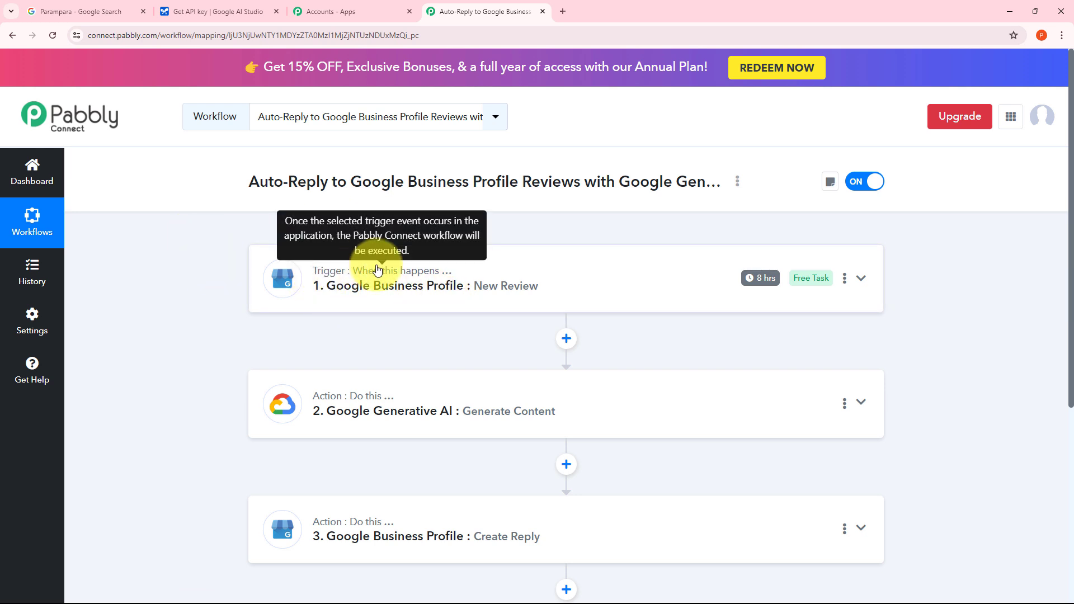
{"action": "scroll", "coordinate": [197, 239], "scroll_direction": "down", "scroll_amount": 2}
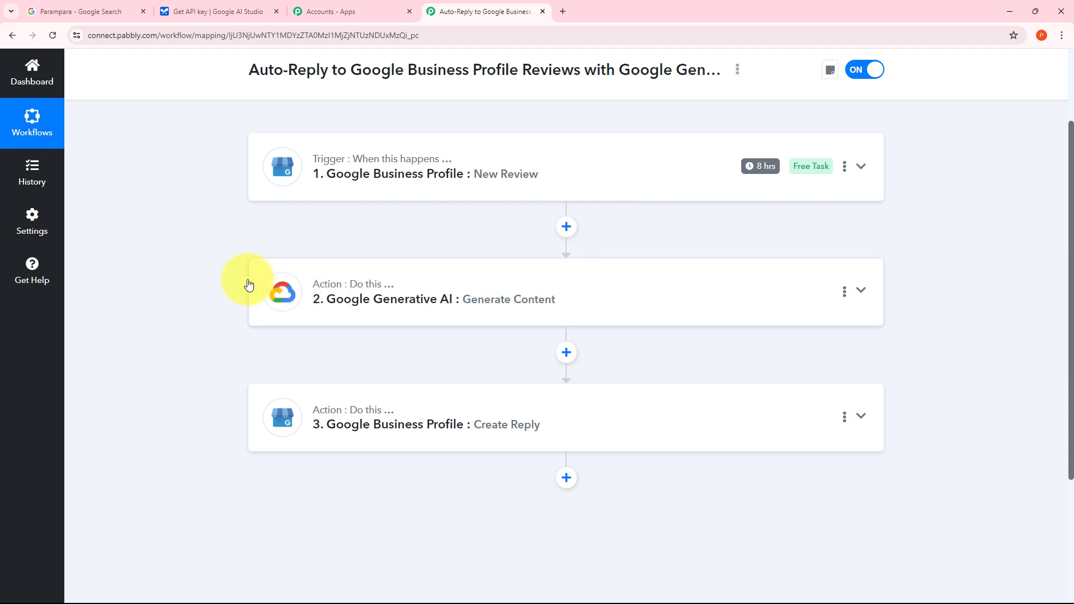
{"action": "scroll", "coordinate": [209, 300], "scroll_direction": "down", "scroll_amount": 1}
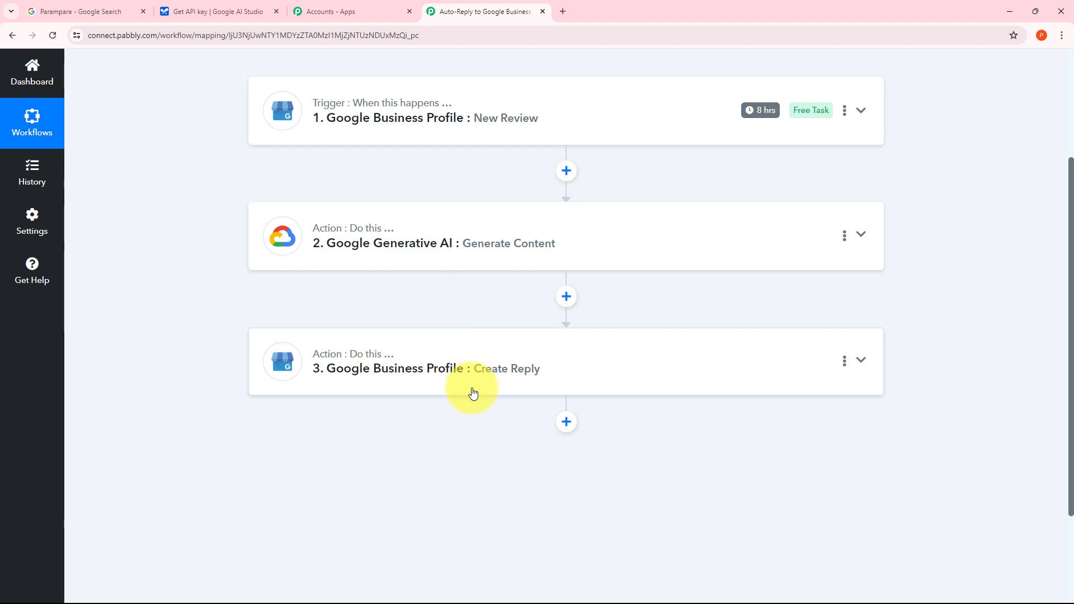
{"action": "scroll", "coordinate": [240, 323], "scroll_direction": "up", "scroll_amount": 1}
{"action": "scroll", "coordinate": [112, 344], "scroll_direction": "up", "scroll_amount": 2}
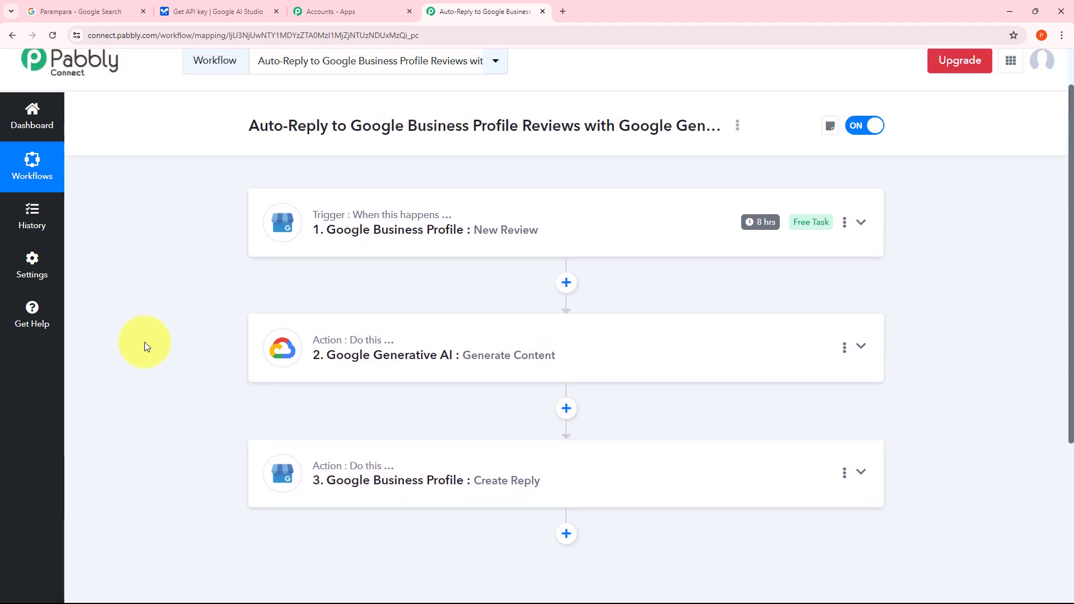